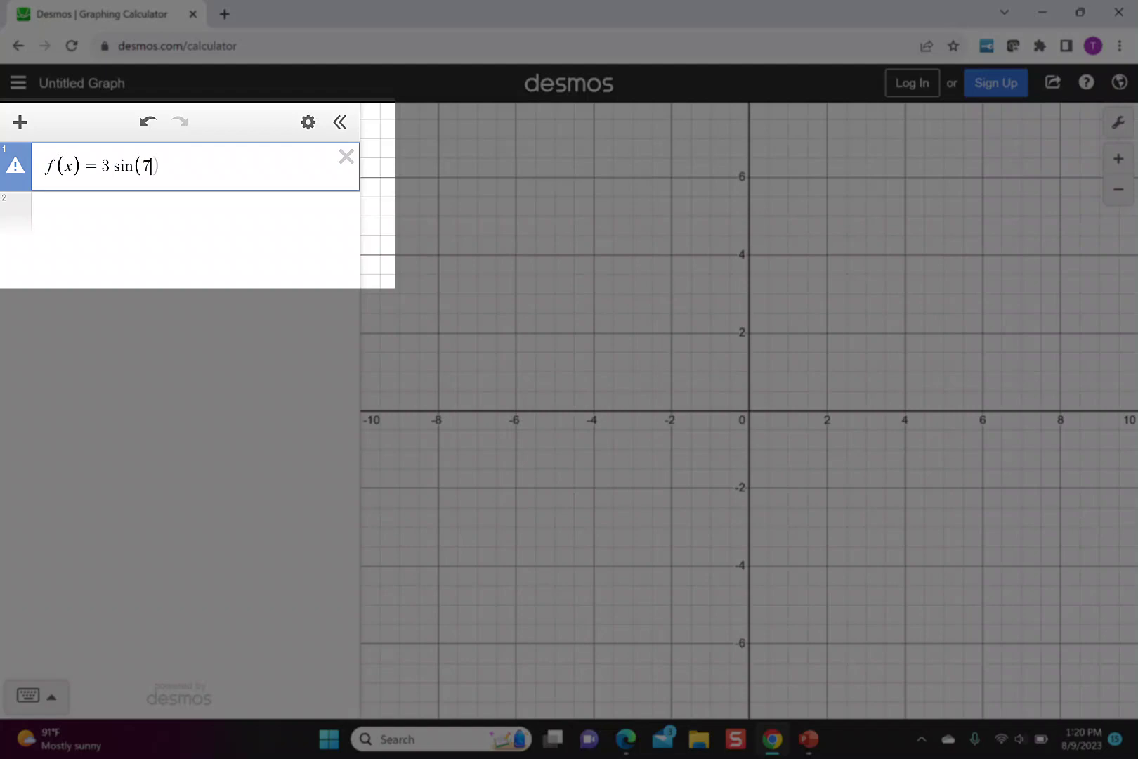
Complete the function as f(x) = 3 sin(7x) - 2 and add its midline y = -2 as a second expression
{"action": "type", "text": "x)-2"}
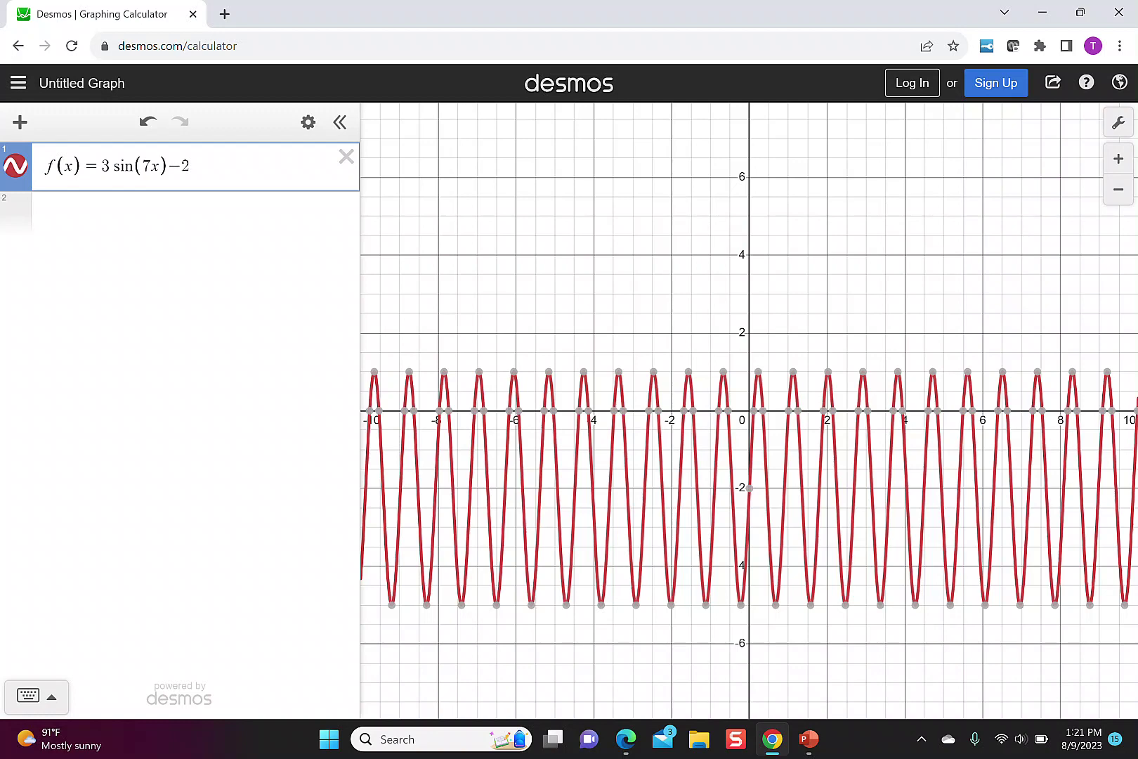
{"action": "key", "text": "Return"}
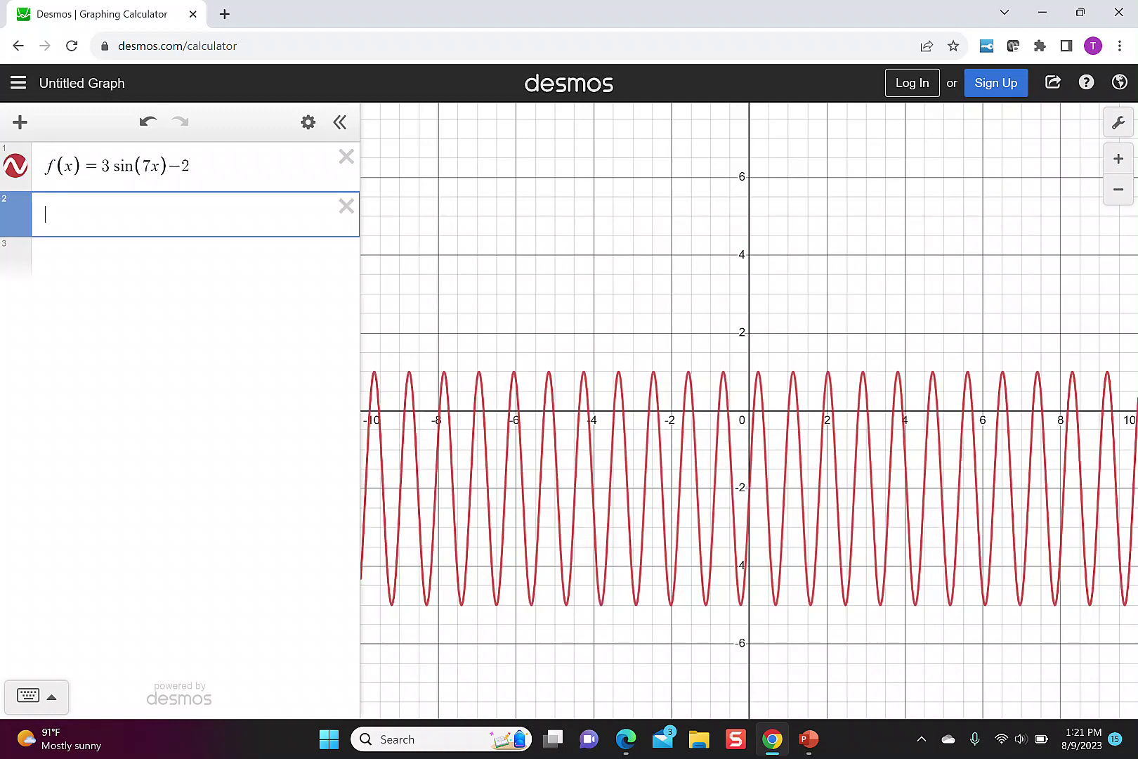
{"action": "type", "text": "y=-2"}
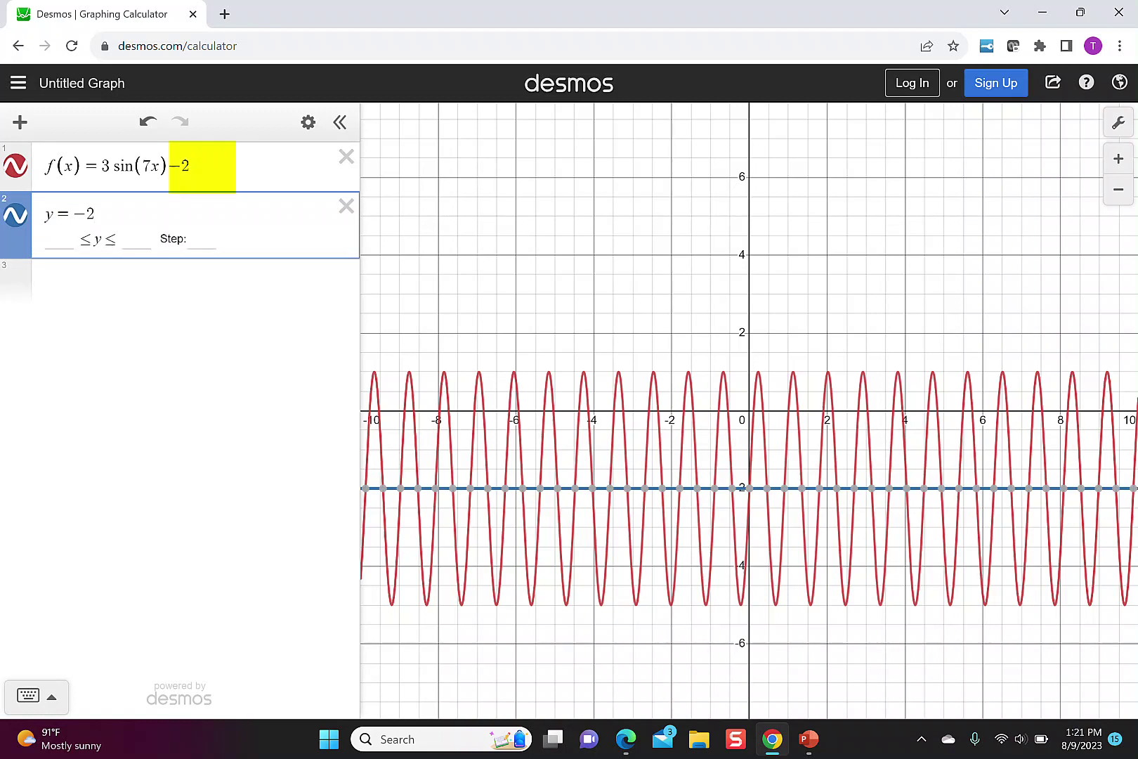
Change the line style of the midline y = -2 to dashed
{"action": "left_click", "coordinate": [307, 122]}
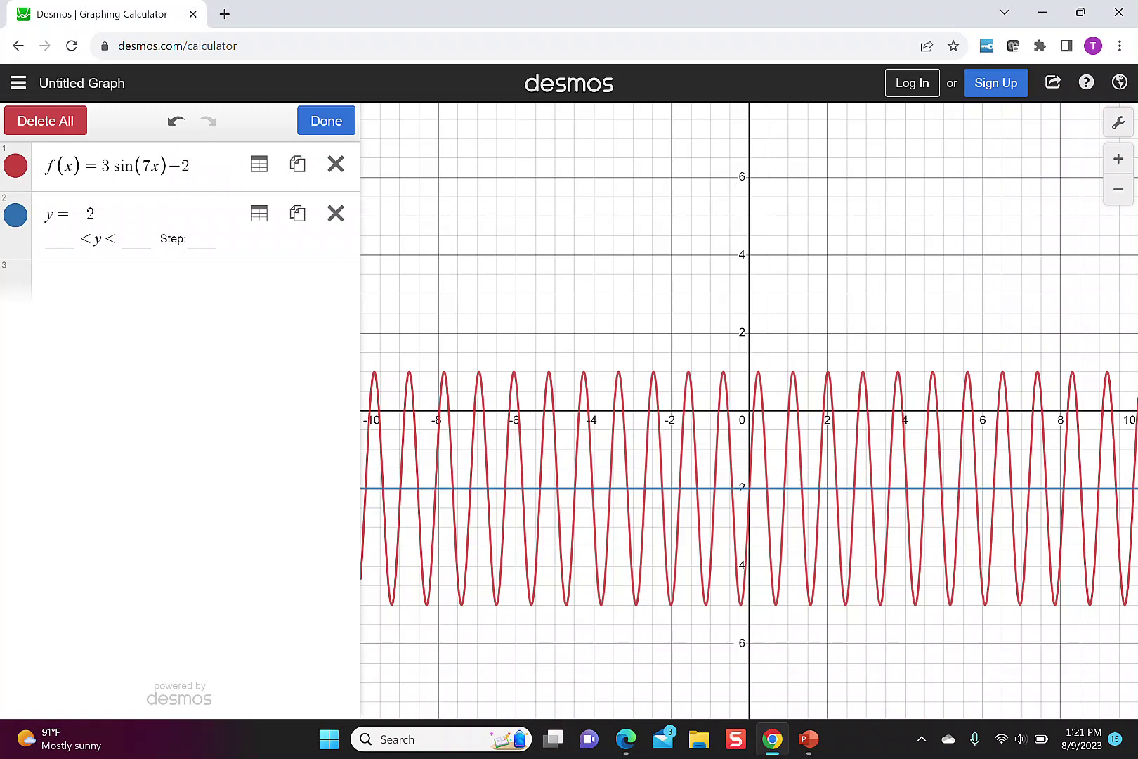
{"action": "left_click", "coordinate": [16, 214]}
{"action": "left_click", "coordinate": [169, 238]}
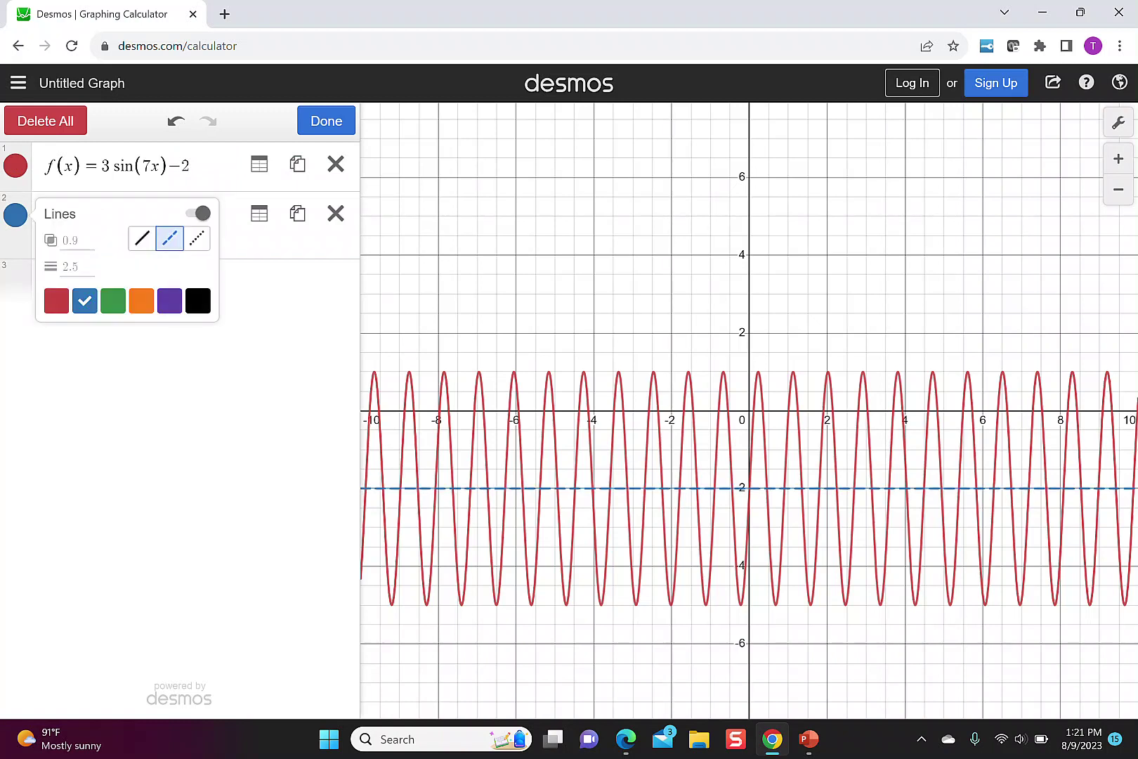
{"action": "left_click", "coordinate": [274, 287]}
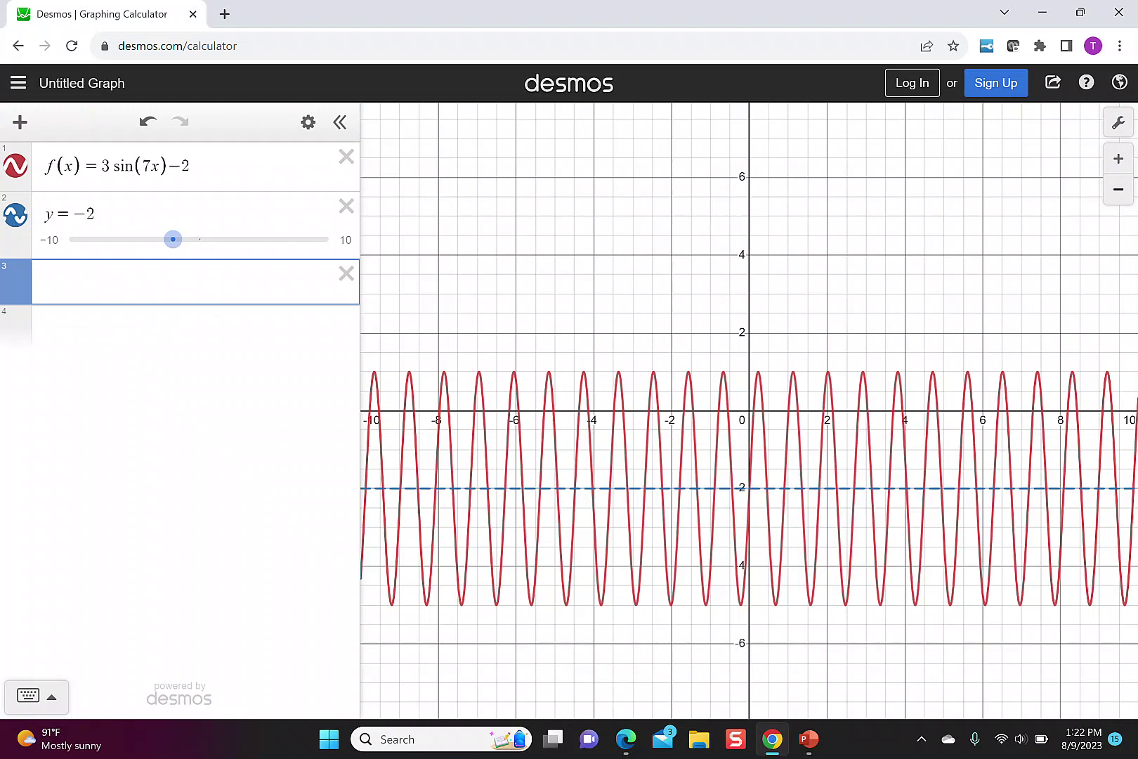
Set the y-axis step to 1 and turn off the minor gridlines in the graph settings
{"action": "left_click", "coordinate": [1118, 123]}
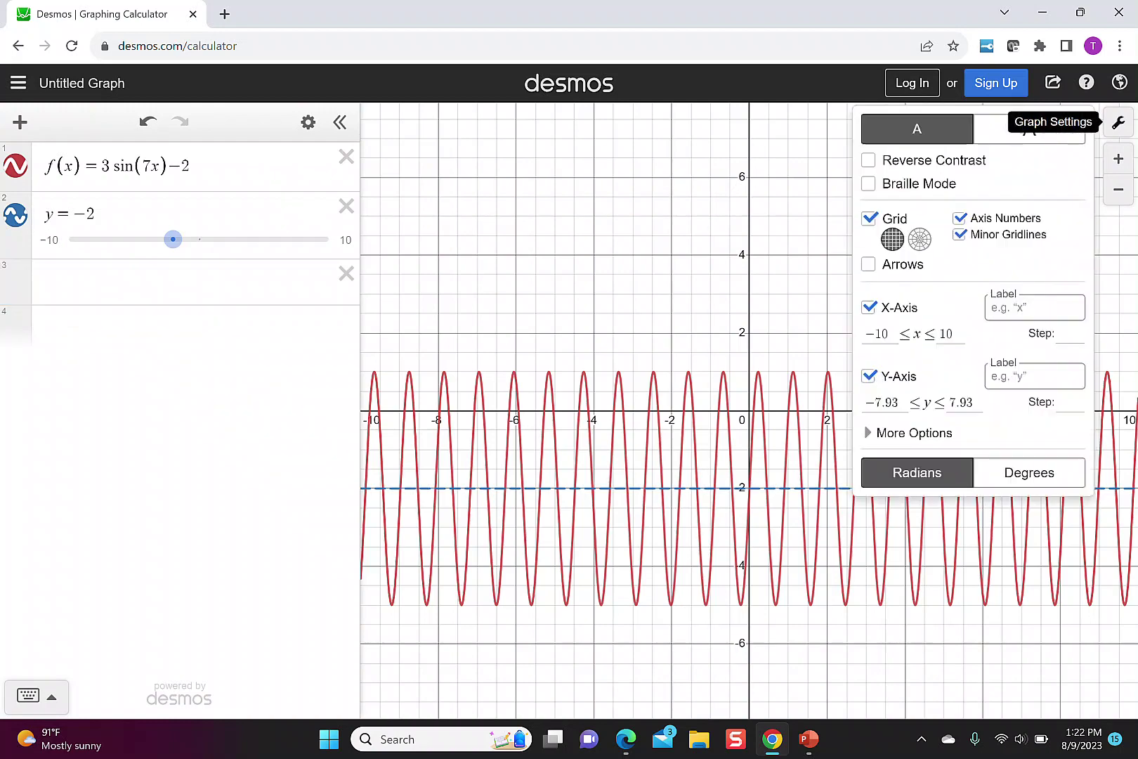
{"action": "left_click", "coordinate": [1070, 403]}
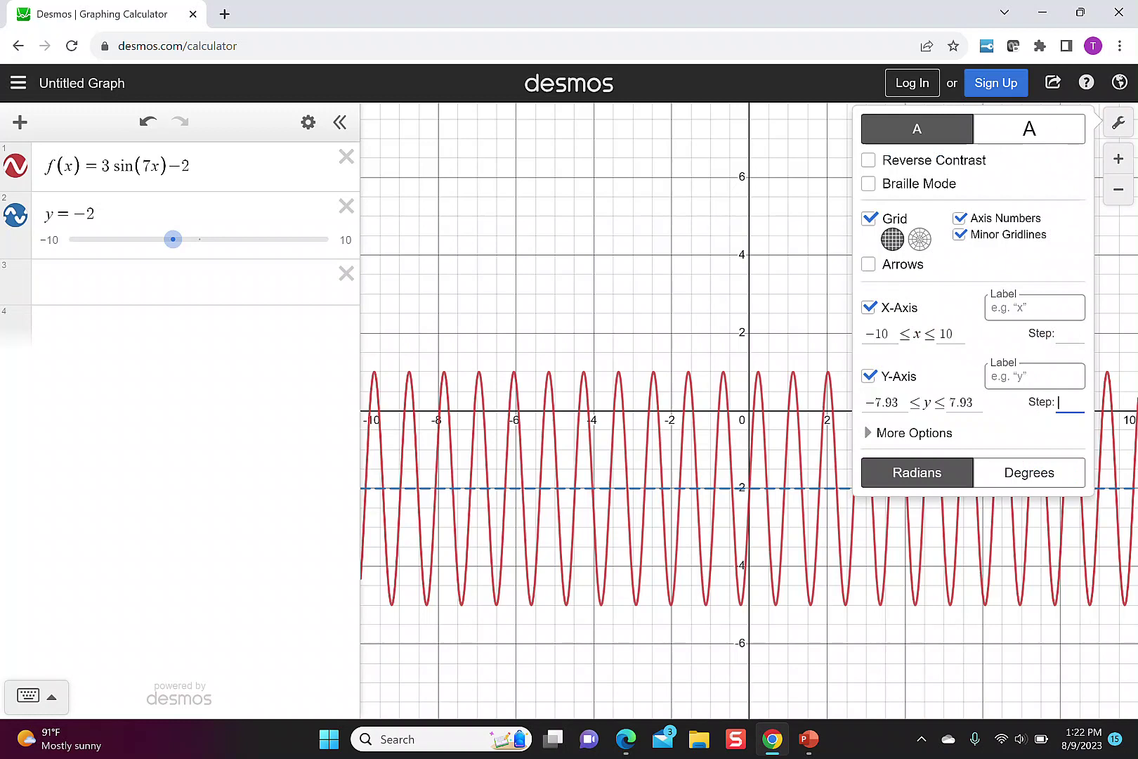
{"action": "type", "text": "1"}
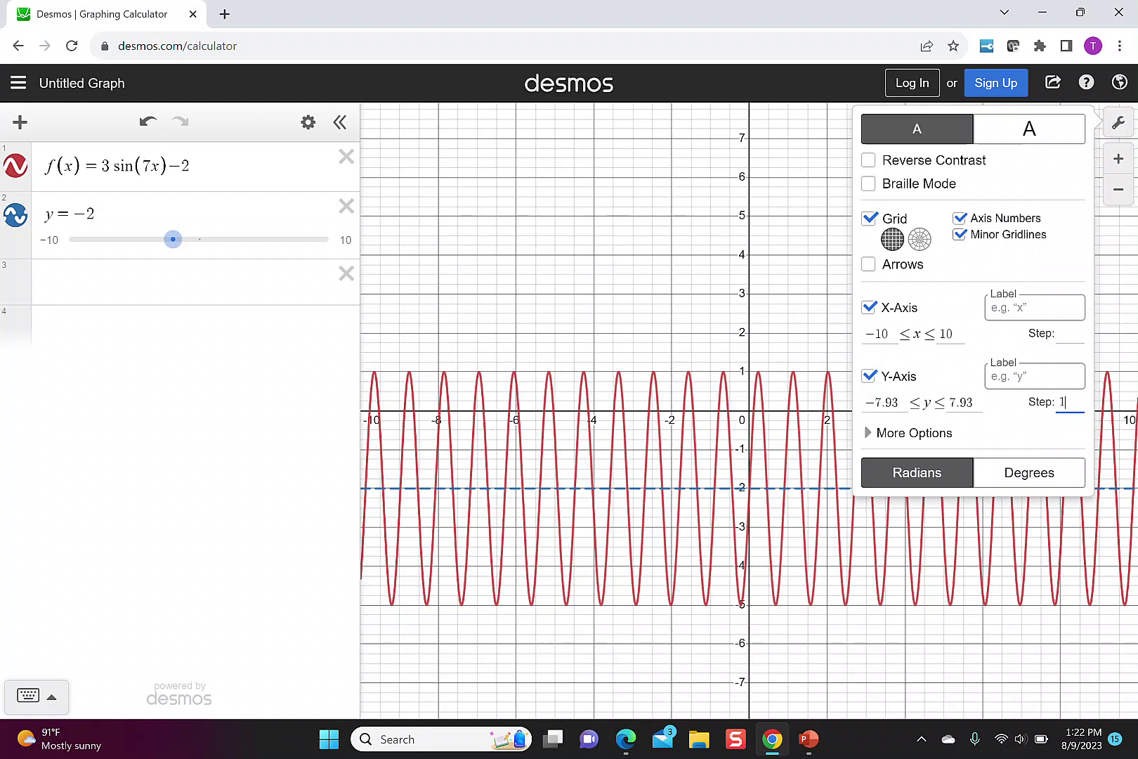
{"action": "left_click", "coordinate": [959, 234]}
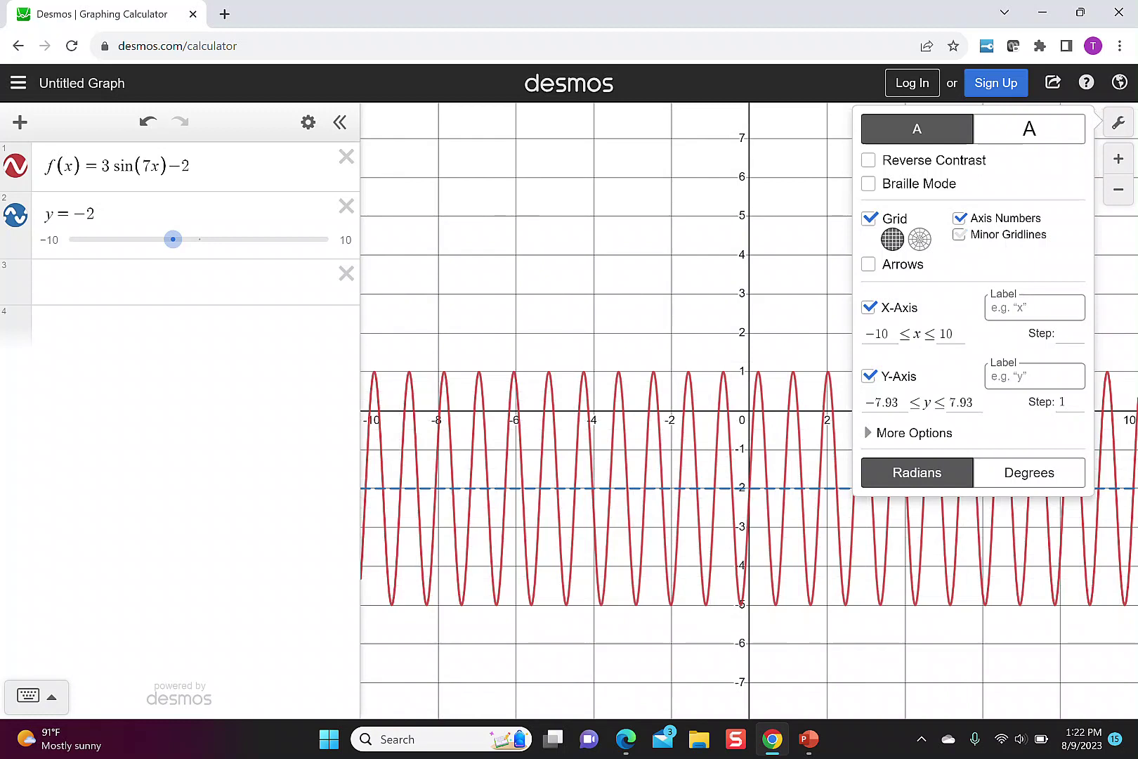
{"action": "key", "text": "Escape"}
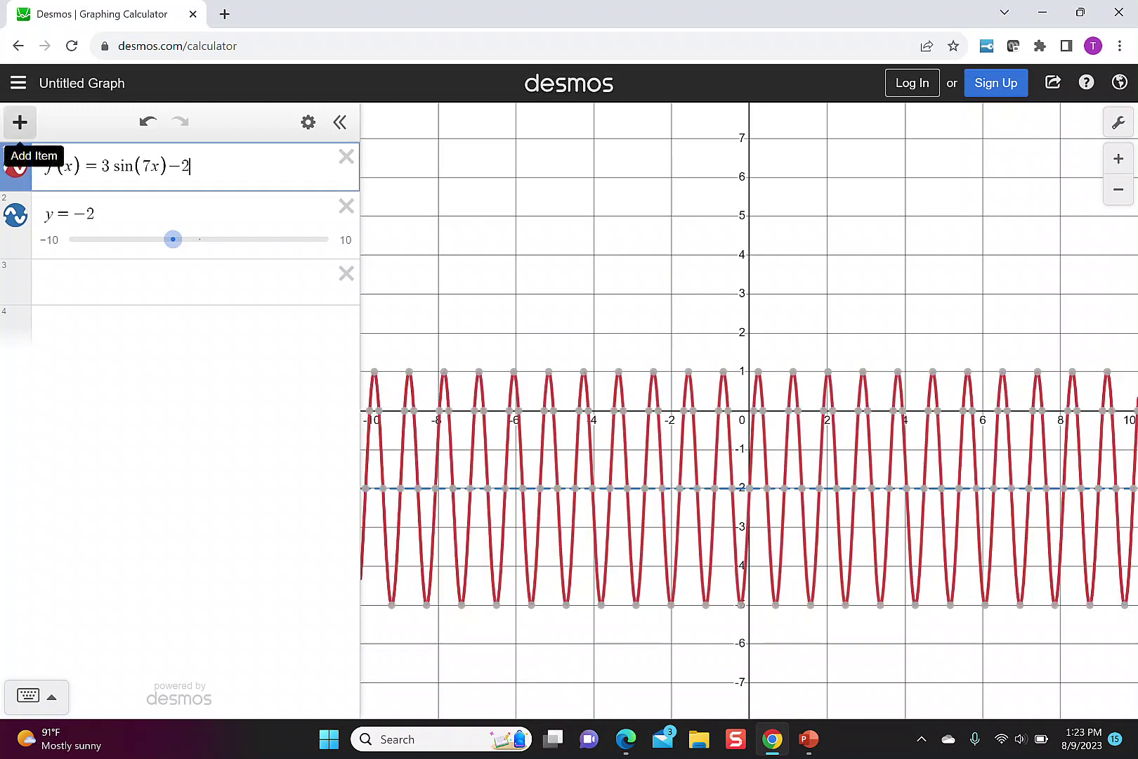
Insert a note directly below the sine function reading "period = 2pi/7"
{"action": "left_click", "coordinate": [19, 123]}
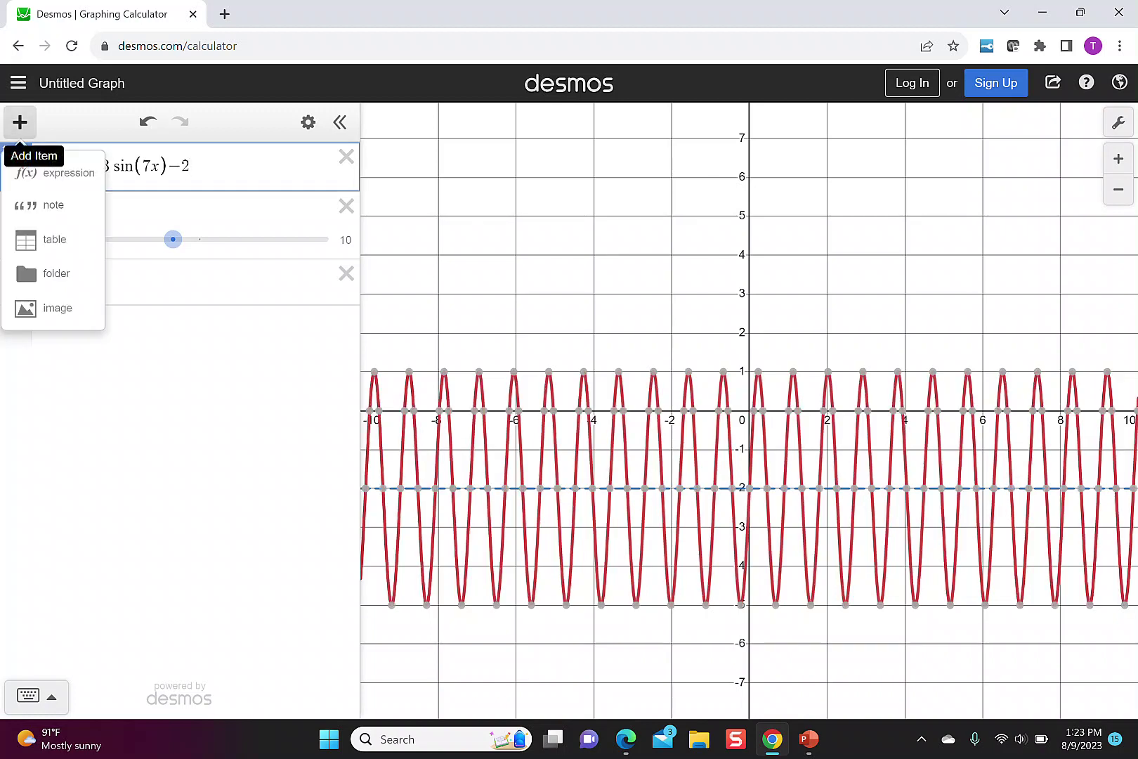
{"action": "left_click", "coordinate": [53, 205]}
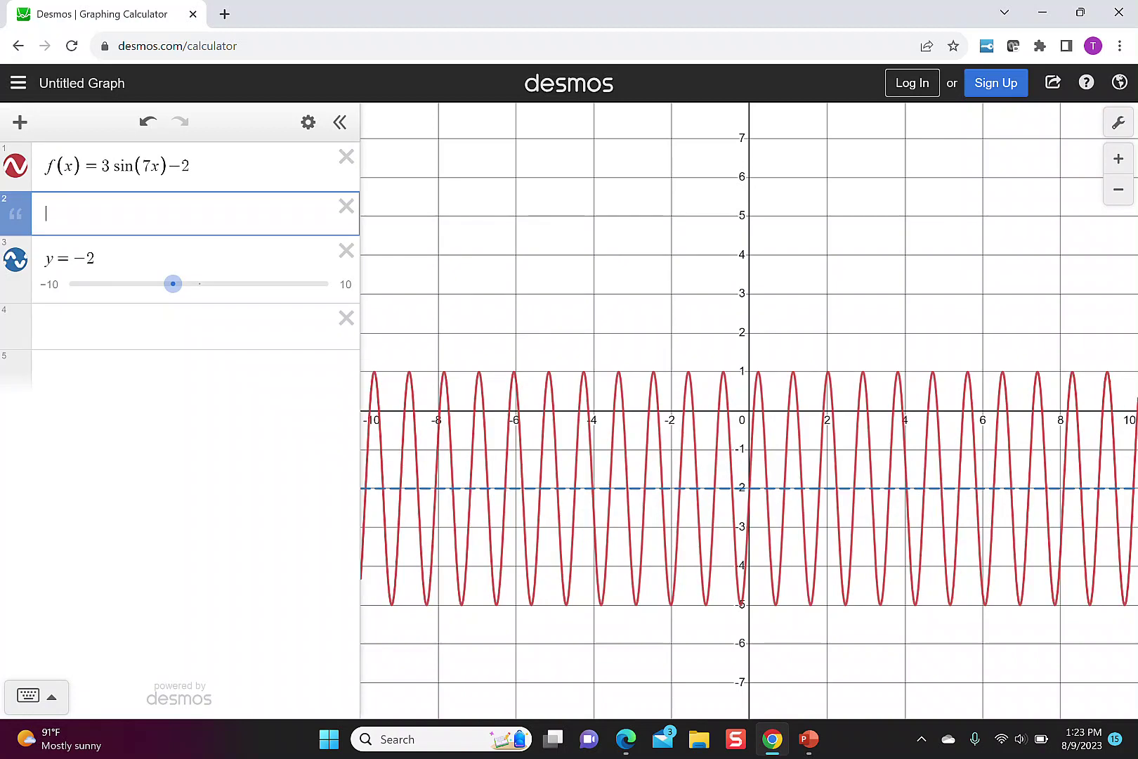
{"action": "type", "text": "period = 2pi/7"}
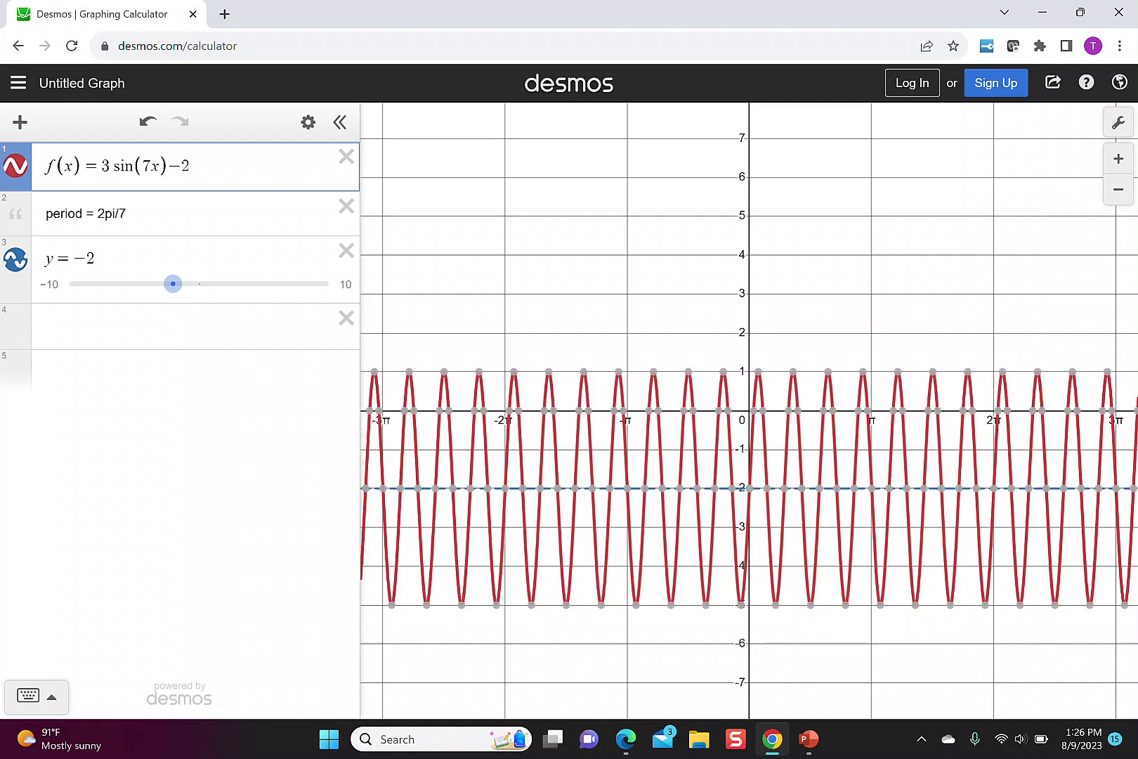
Restrict the sine function's domain to two periods by appending the condition {0 ≤ x ≤ 4π/7}
{"action": "type", "text": "{"}
{"action": "type", "text": "0<=x"}
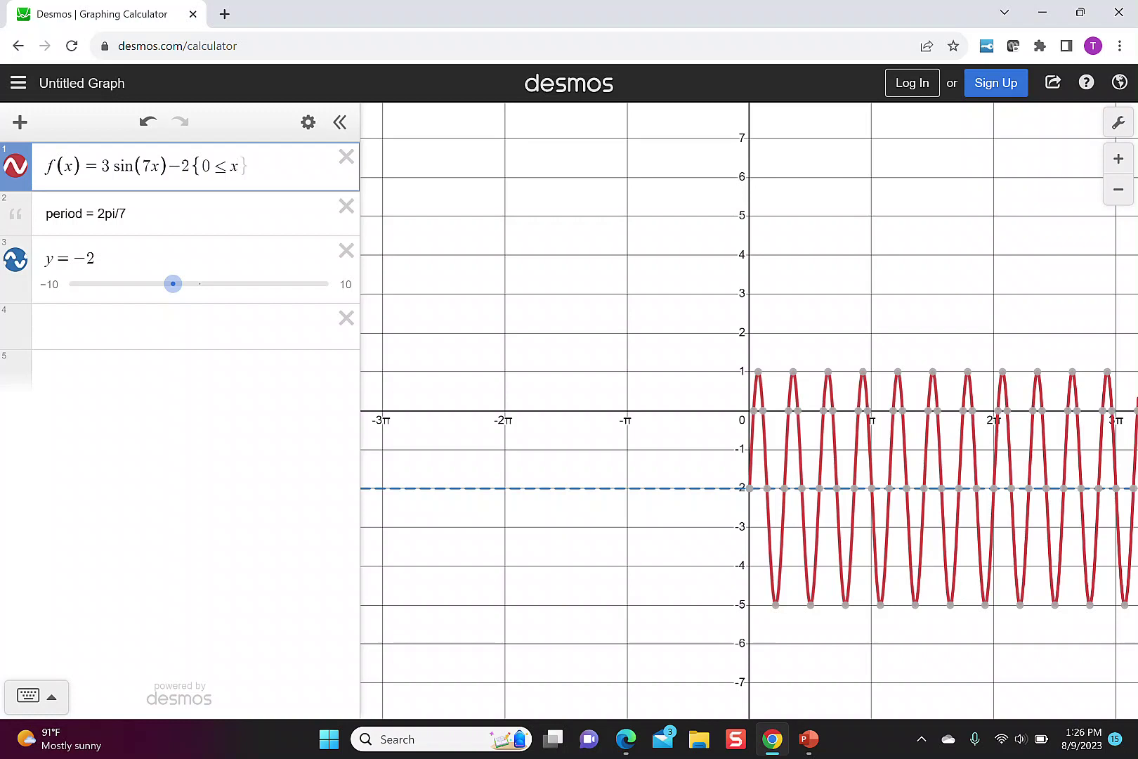
{"action": "type", "text": "<="}
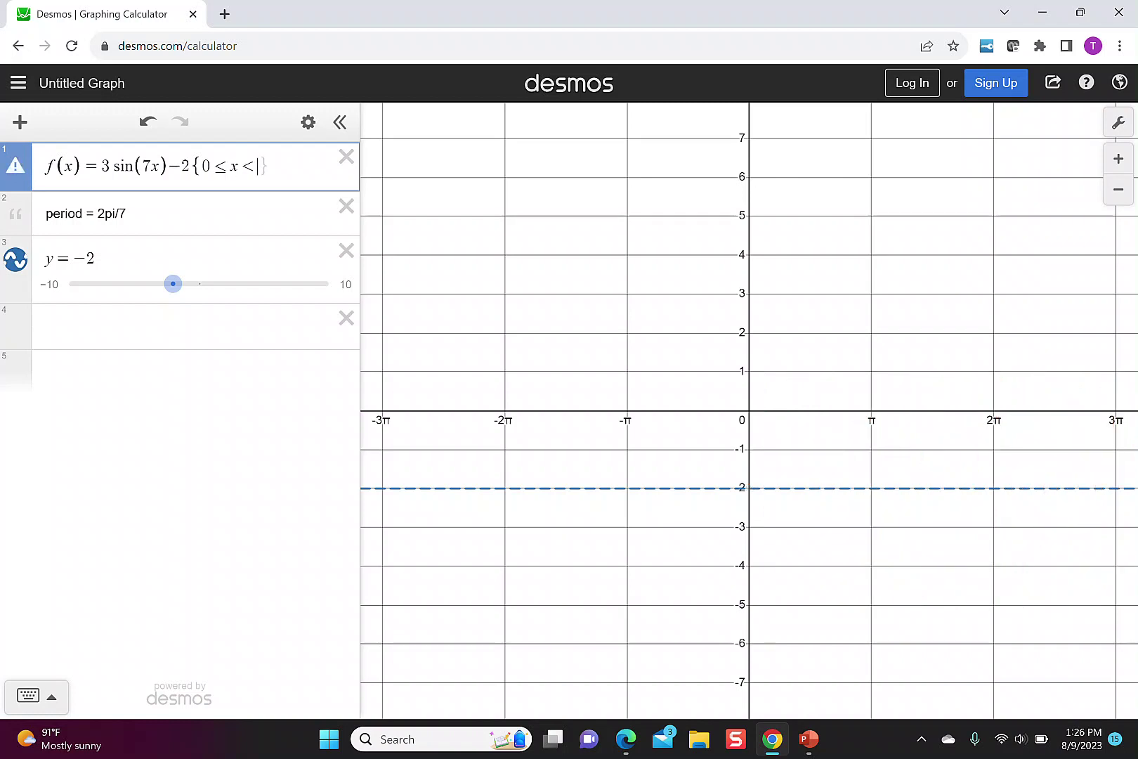
{"action": "type", "text": "4pi/7"}
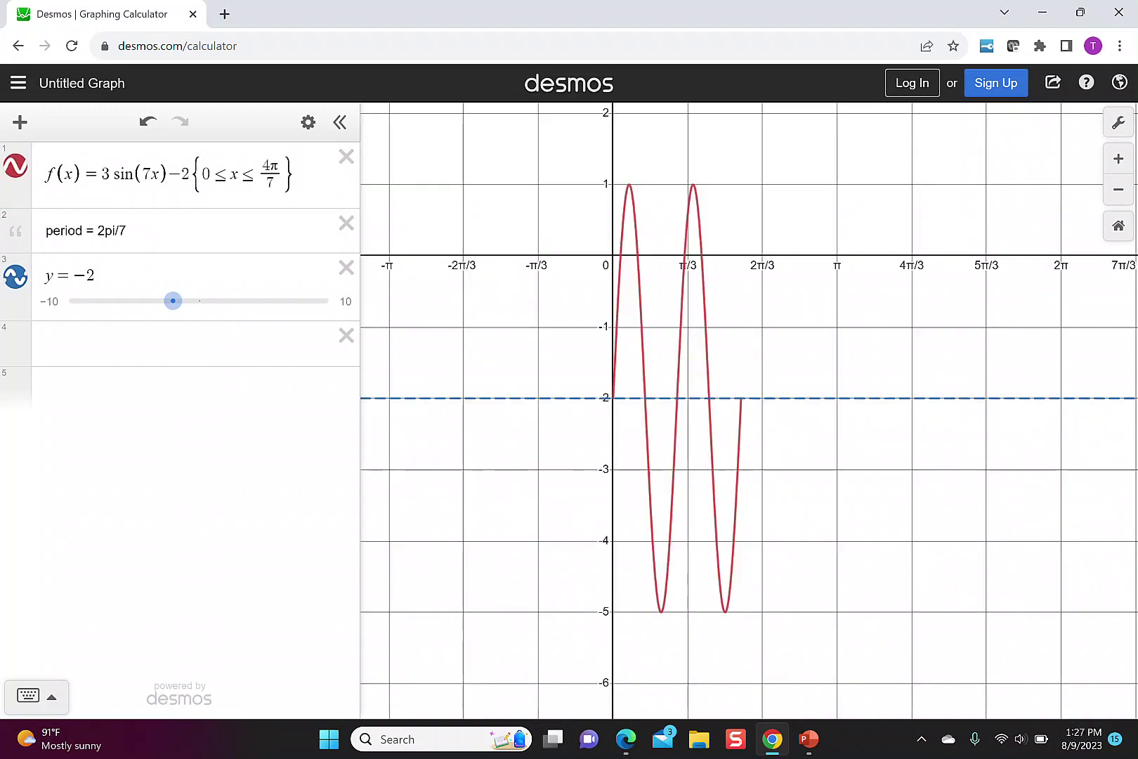
Set the x-axis range in the graph settings from 0 to 4π/7
{"action": "left_click", "coordinate": [1119, 123]}
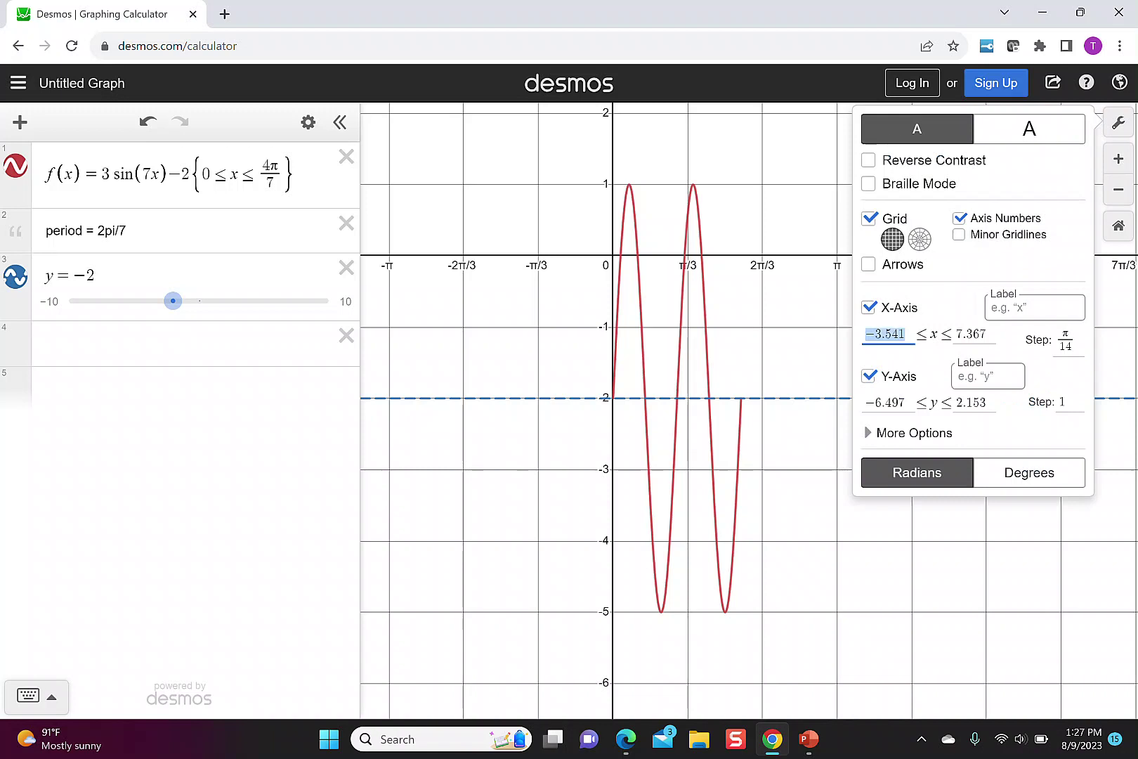
{"action": "type", "text": "0"}
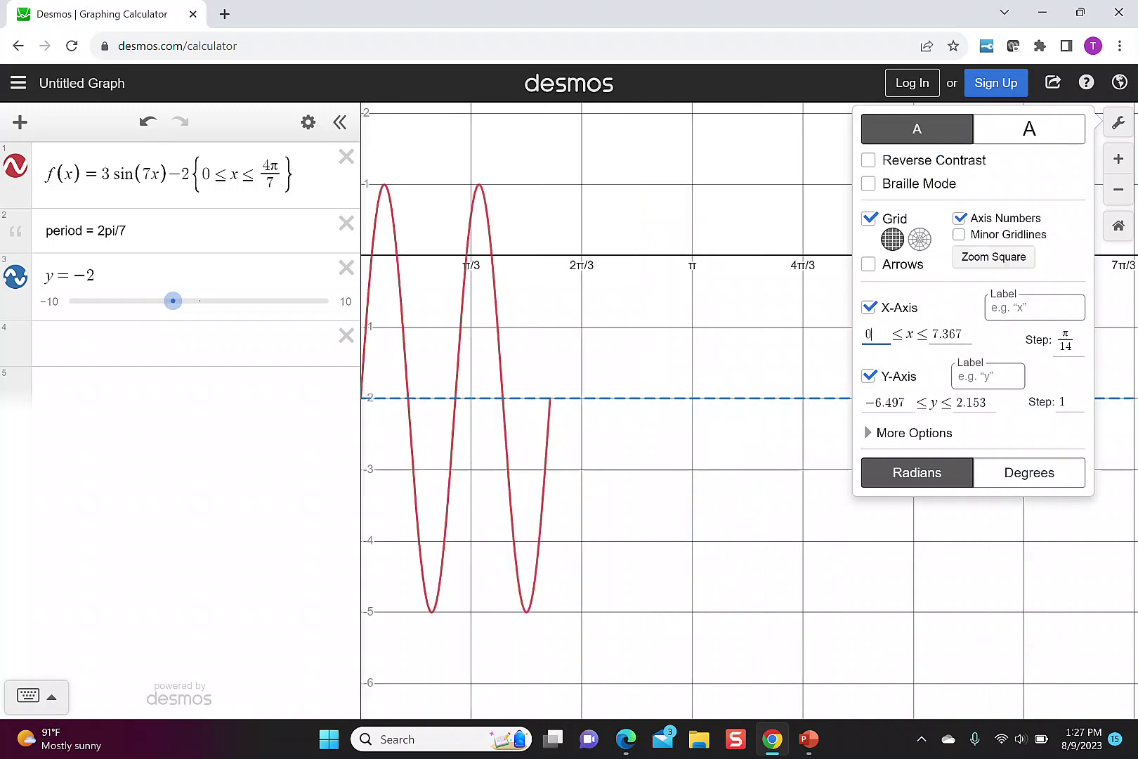
{"action": "key", "text": "Tab"}
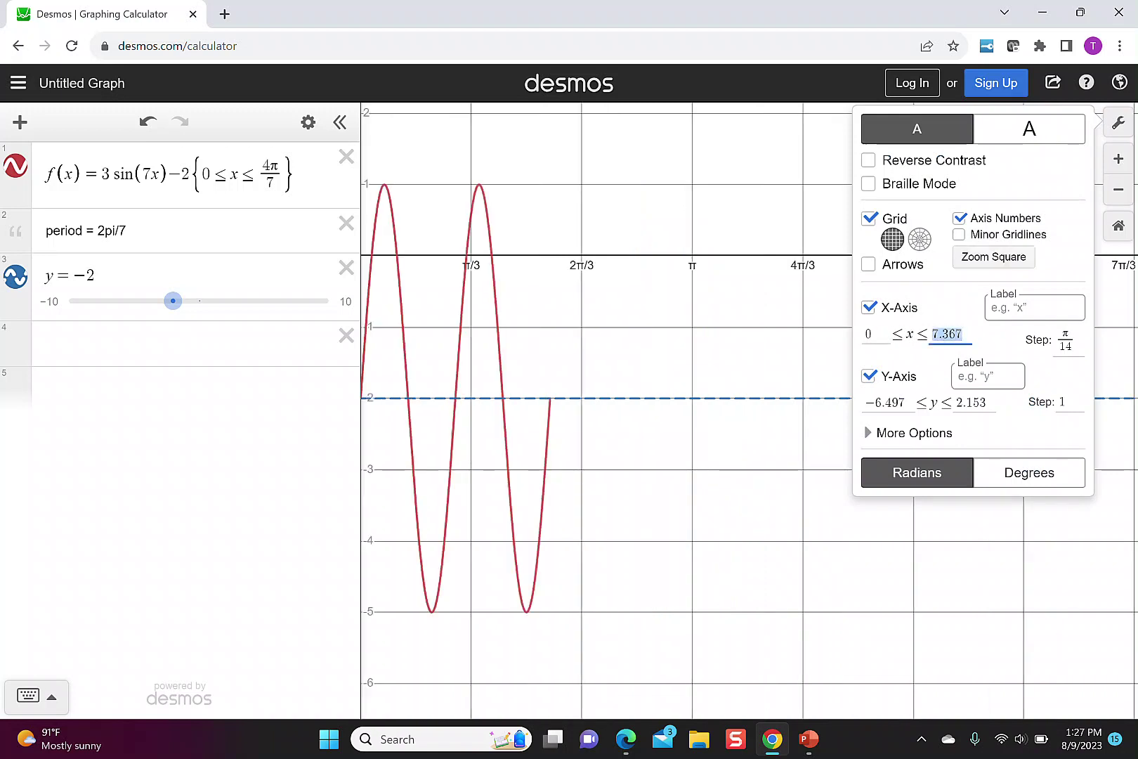
{"action": "type", "text": "4p"}
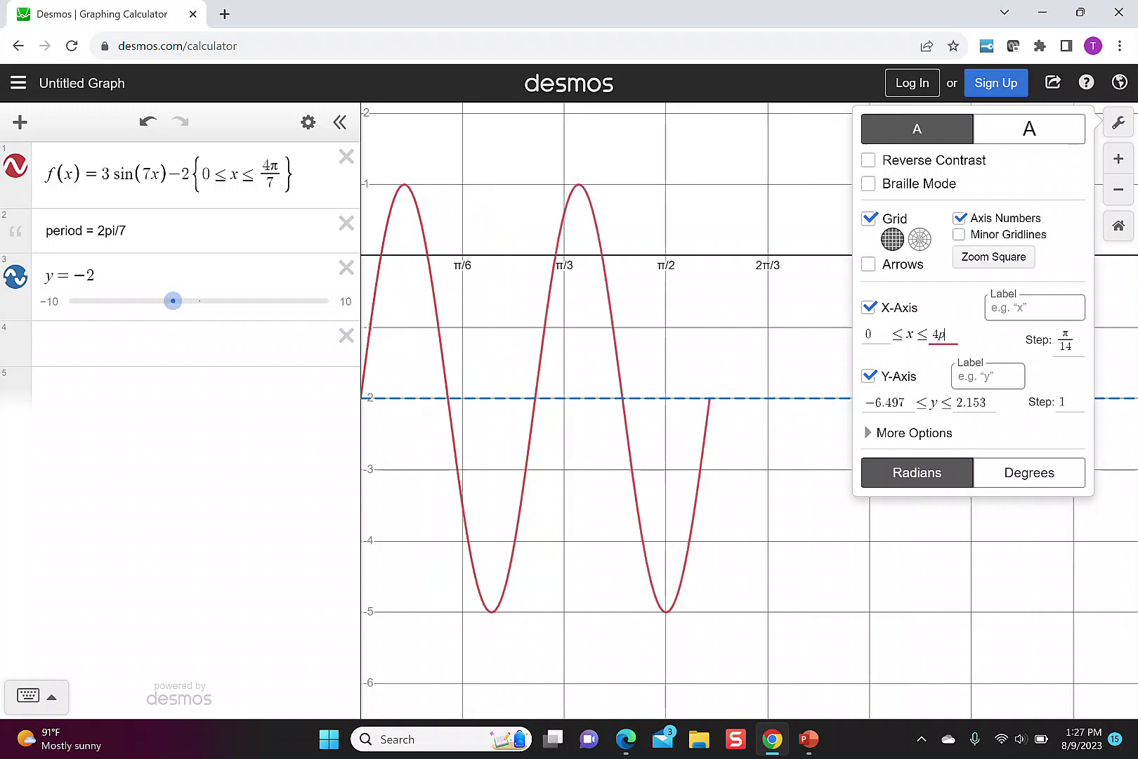
{"action": "type", "text": "i/7"}
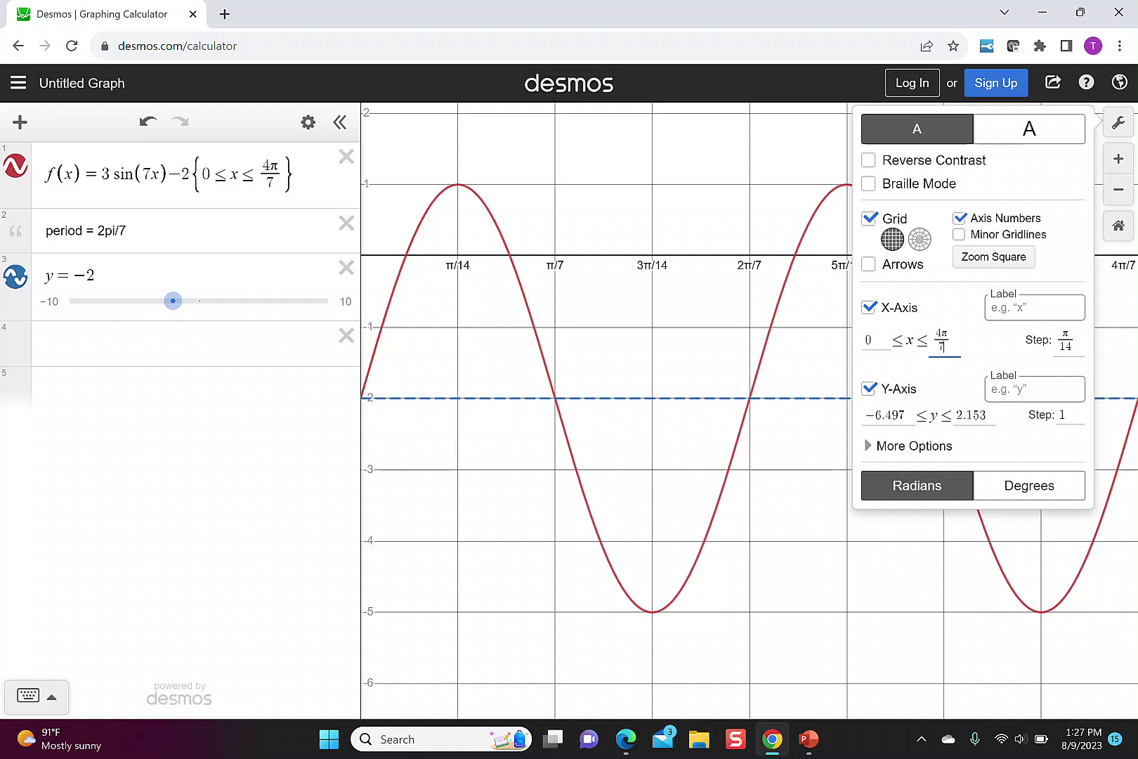
Add a second note below the period note with the quarter-period calculation "(2pi/7)/4=2pi/28=pi/14"
{"action": "left_click", "coordinate": [141, 230]}
{"action": "key", "text": "Return"}
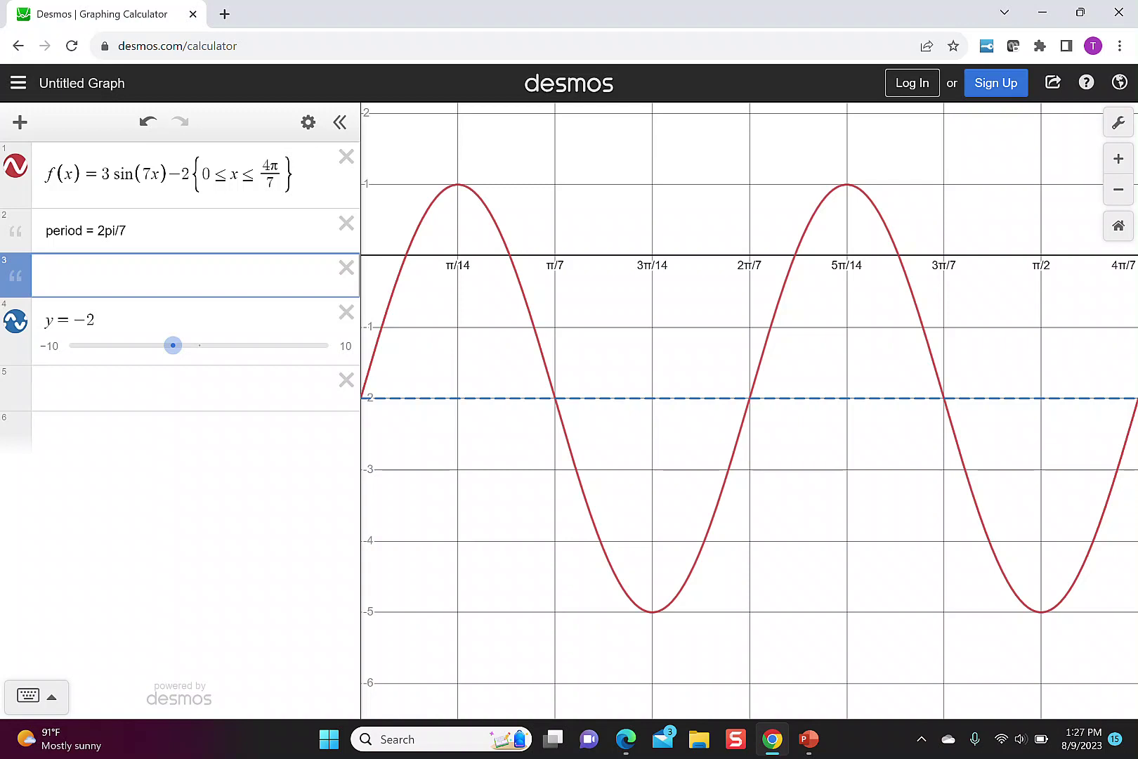
{"action": "type", "text": "(2pi/7)/4="}
{"action": "type", "text": "2pi/28="}
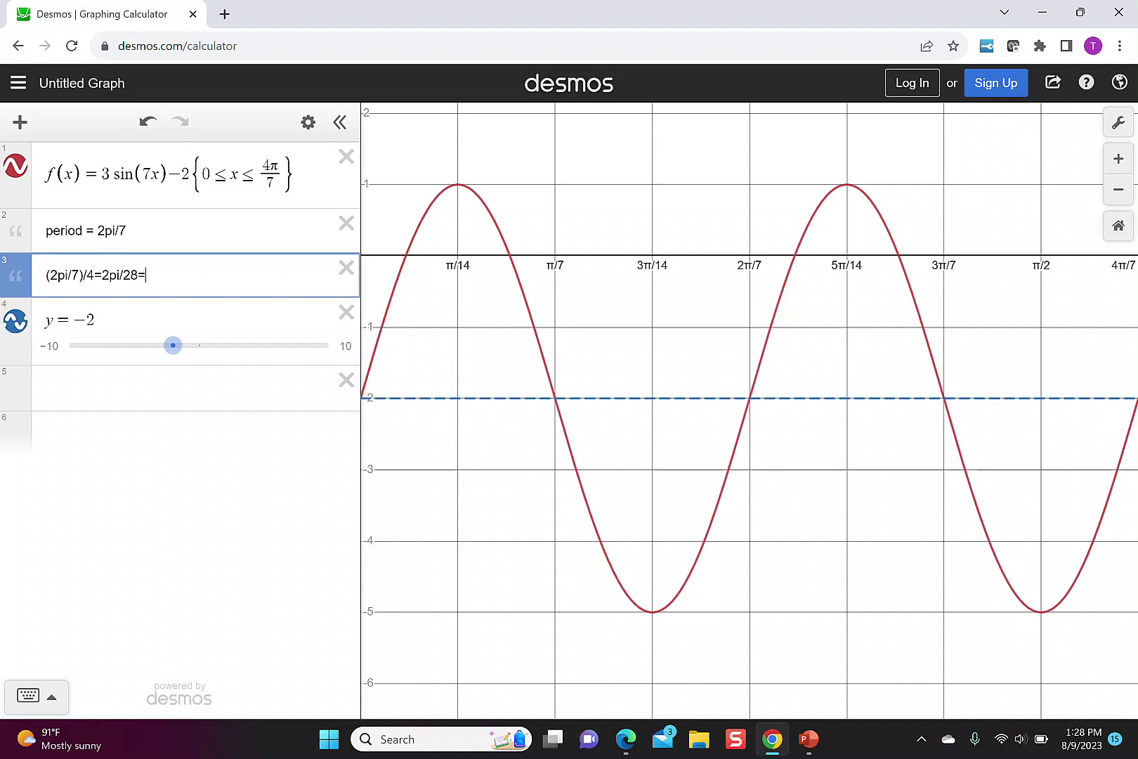
{"action": "type", "text": "pi/14"}
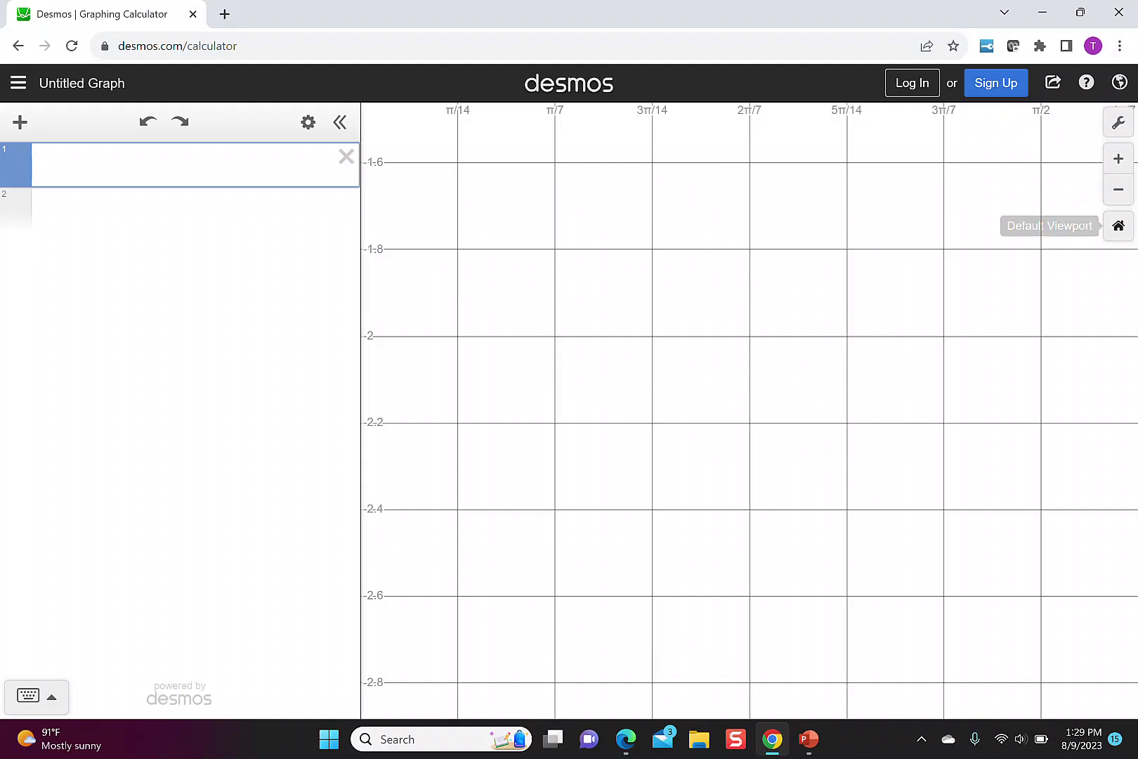
Restore the default viewport and graph the function f(x) = 2 cos(6x) + 1
{"action": "left_click", "coordinate": [1118, 226]}
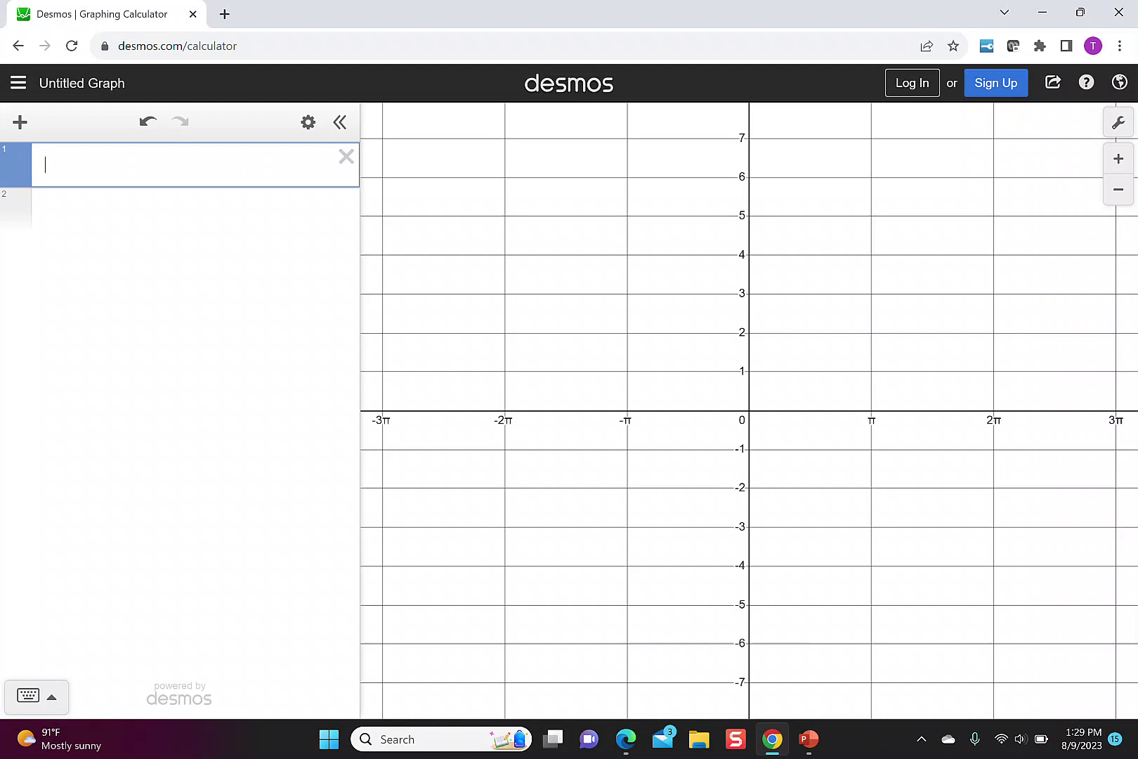
{"action": "type", "text": "f(x) = 2 "}
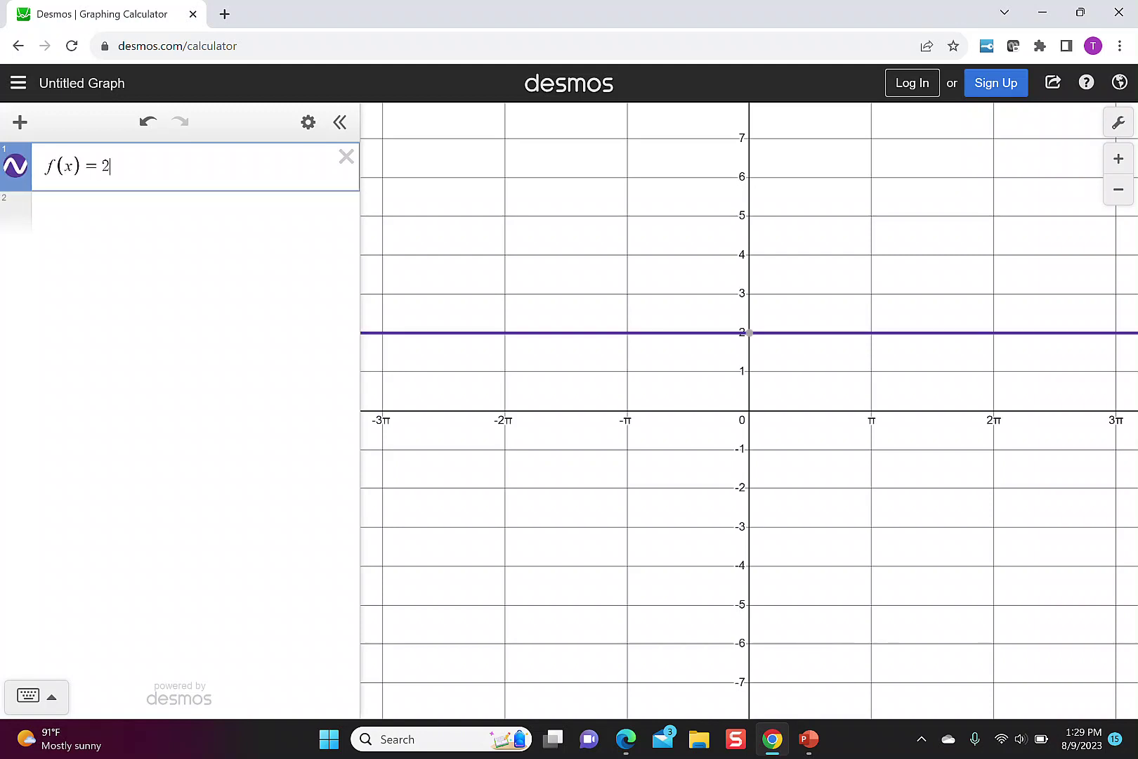
{"action": "type", "text": "cos("}
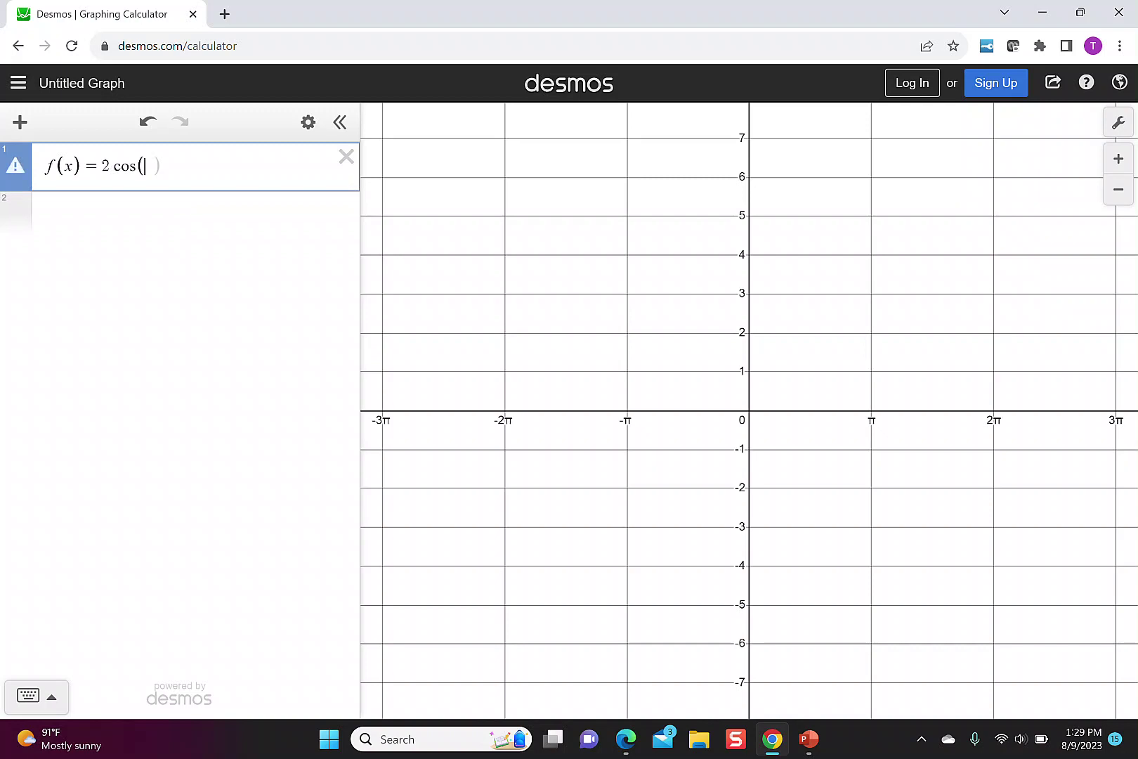
{"action": "type", "text": "6x)"}
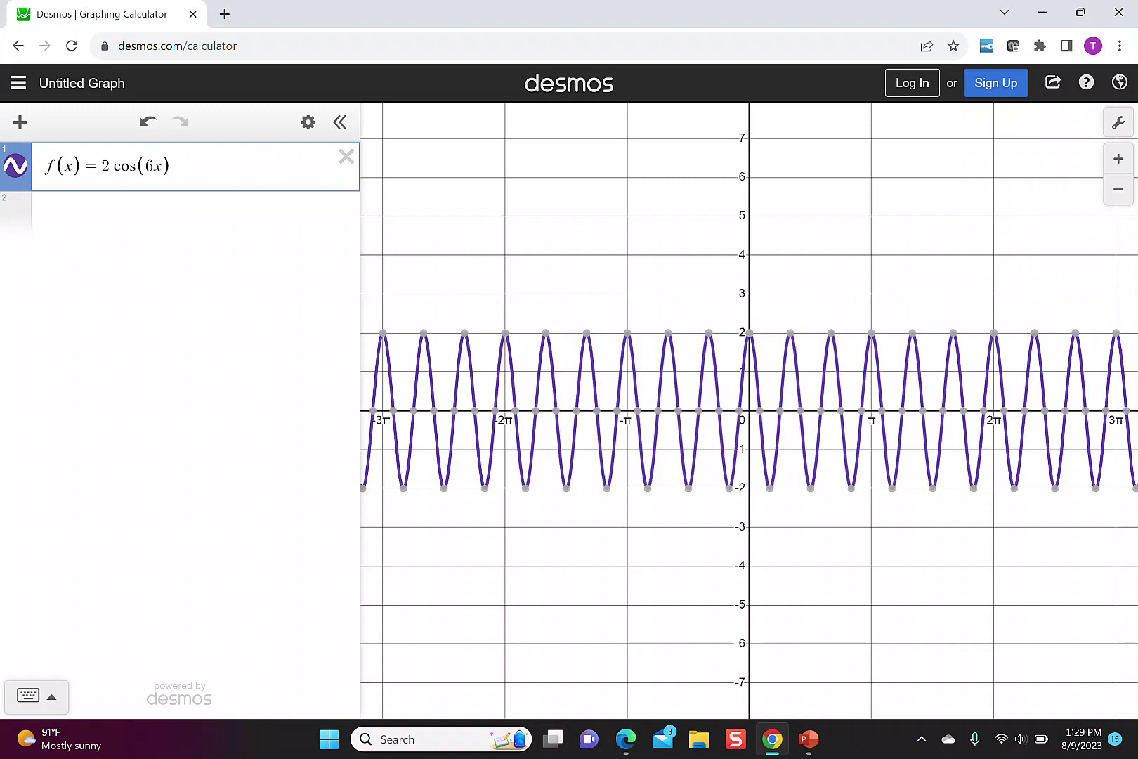
{"action": "type", "text": "+1"}
{"action": "key", "text": "Return"}
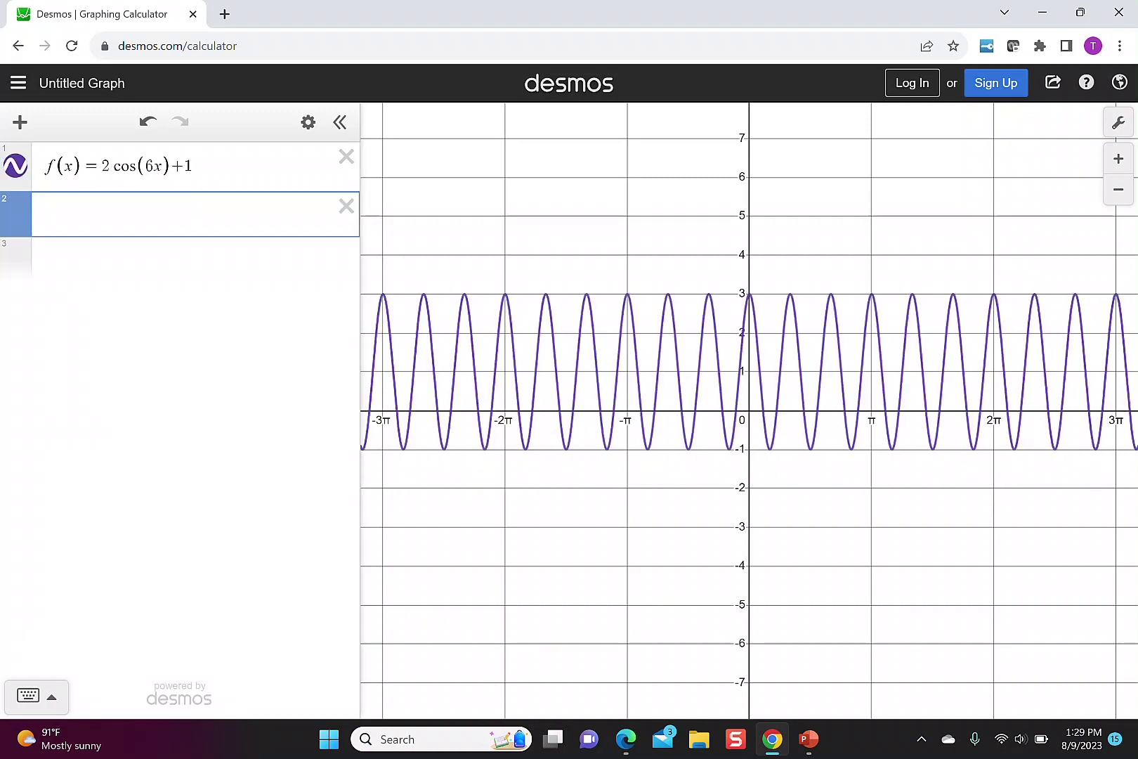
Add the midline y = 1 below the cosine function and make its line style dashed
{"action": "type", "text": "y=1"}
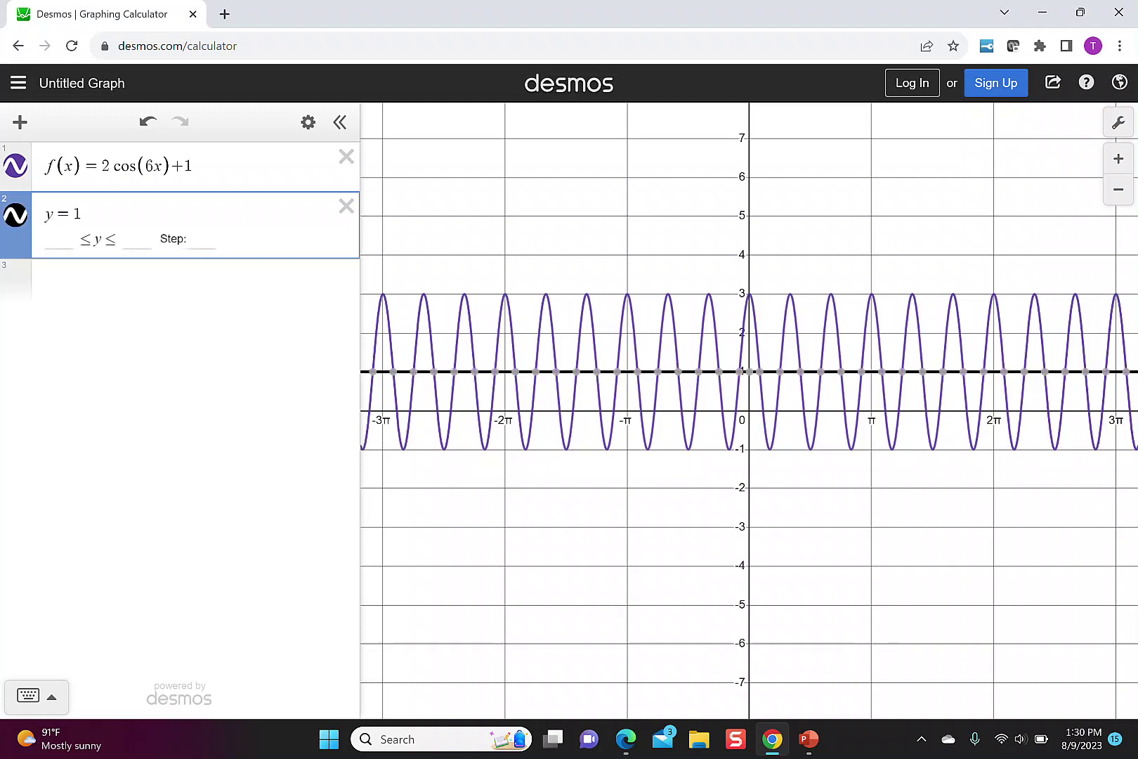
{"action": "left_click", "coordinate": [307, 123]}
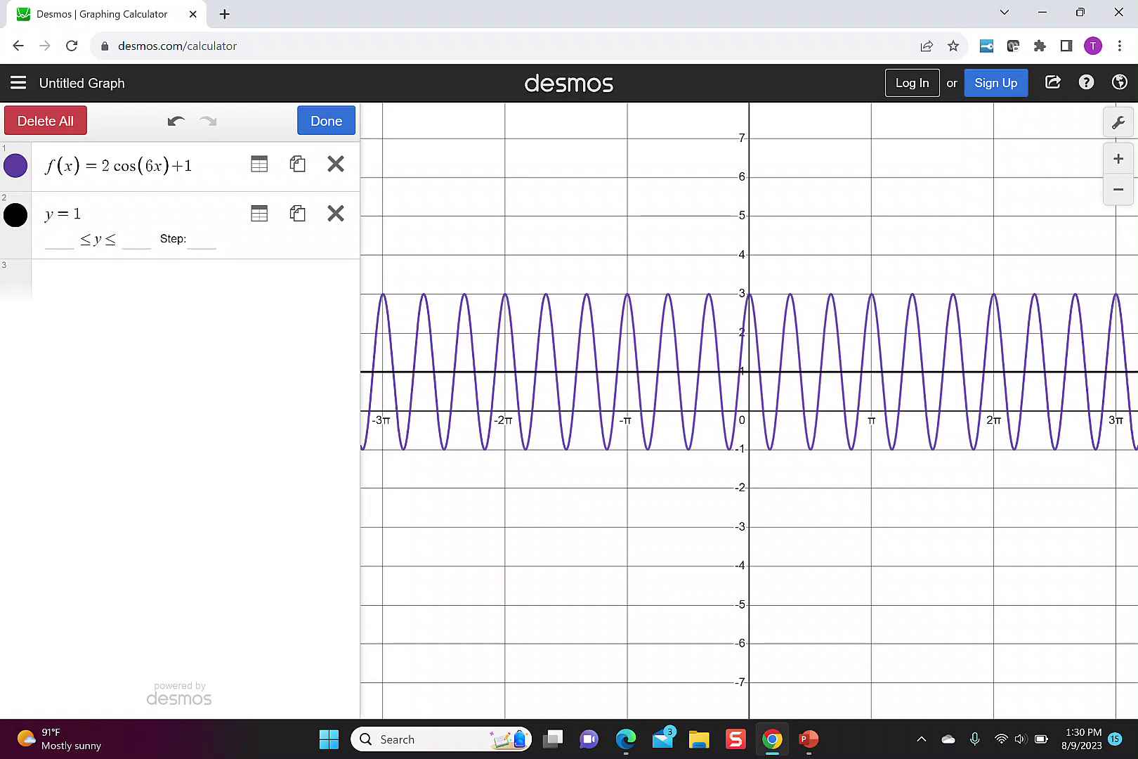
{"action": "left_click", "coordinate": [15, 214]}
{"action": "left_click", "coordinate": [170, 238]}
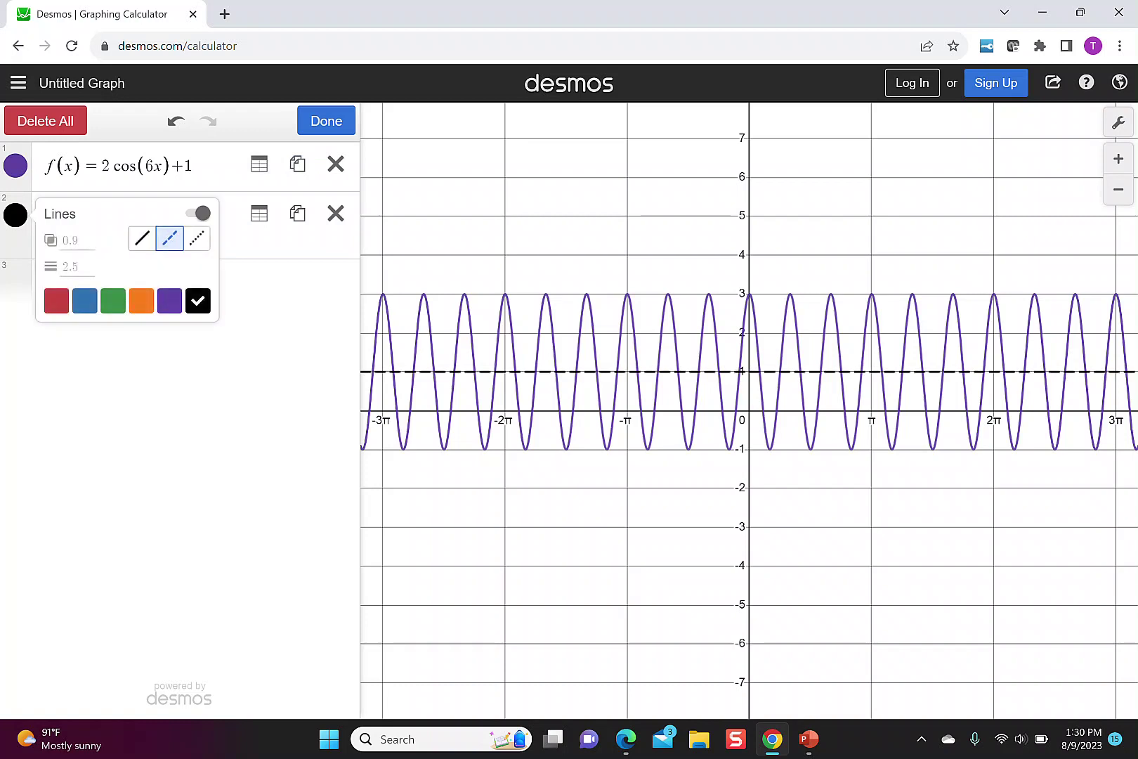
{"action": "left_click", "coordinate": [326, 121]}
Add a note above the cosine function with the period calculation "period=2pi/6=pi/3"
{"action": "left_click", "coordinate": [20, 121]}
{"action": "left_click", "coordinate": [46, 203]}
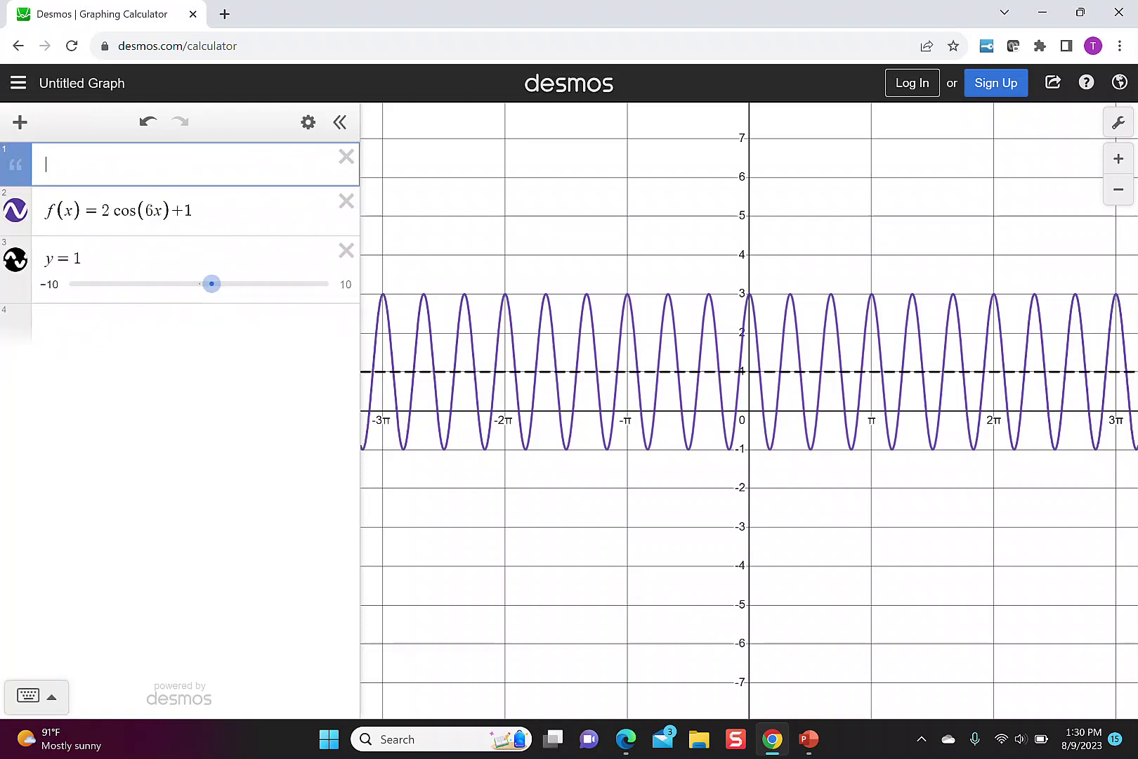
{"action": "type", "text": "period="}
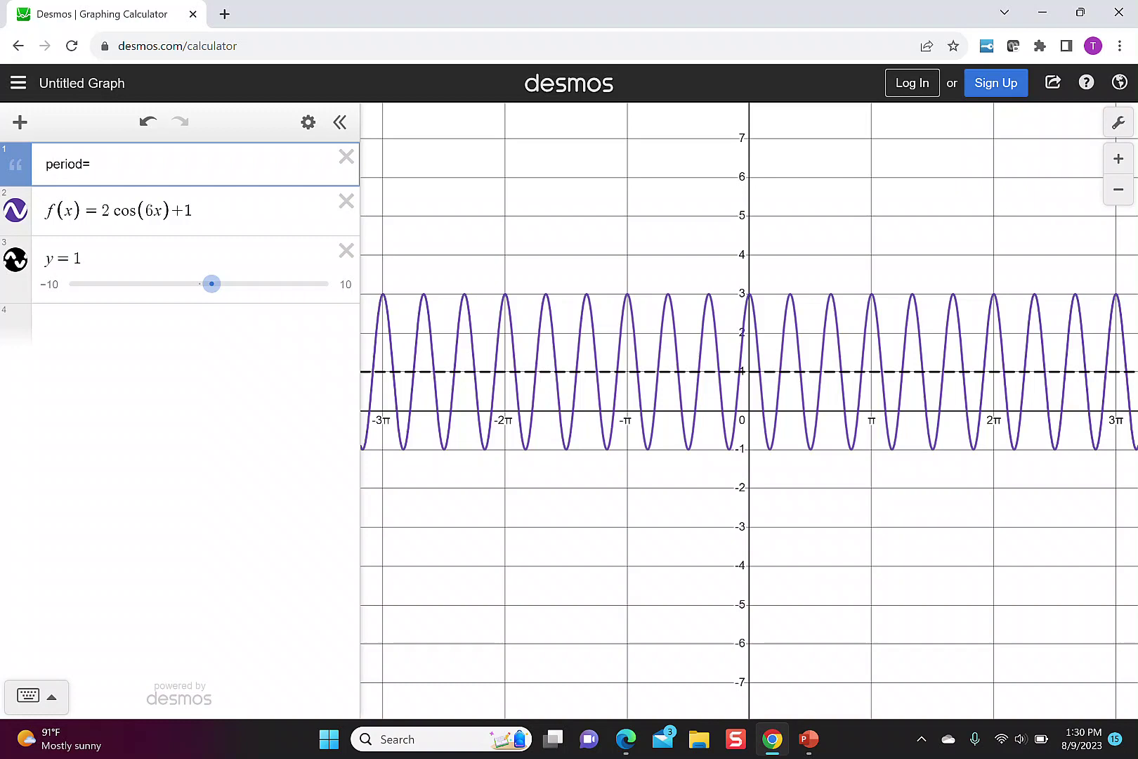
{"action": "type", "text": "2pi/6=pi/3"}
Restrict the domain of the cosine function f(x) to 0 ≤ x ≤ 2π/3
{"action": "left_click", "coordinate": [193, 210]}
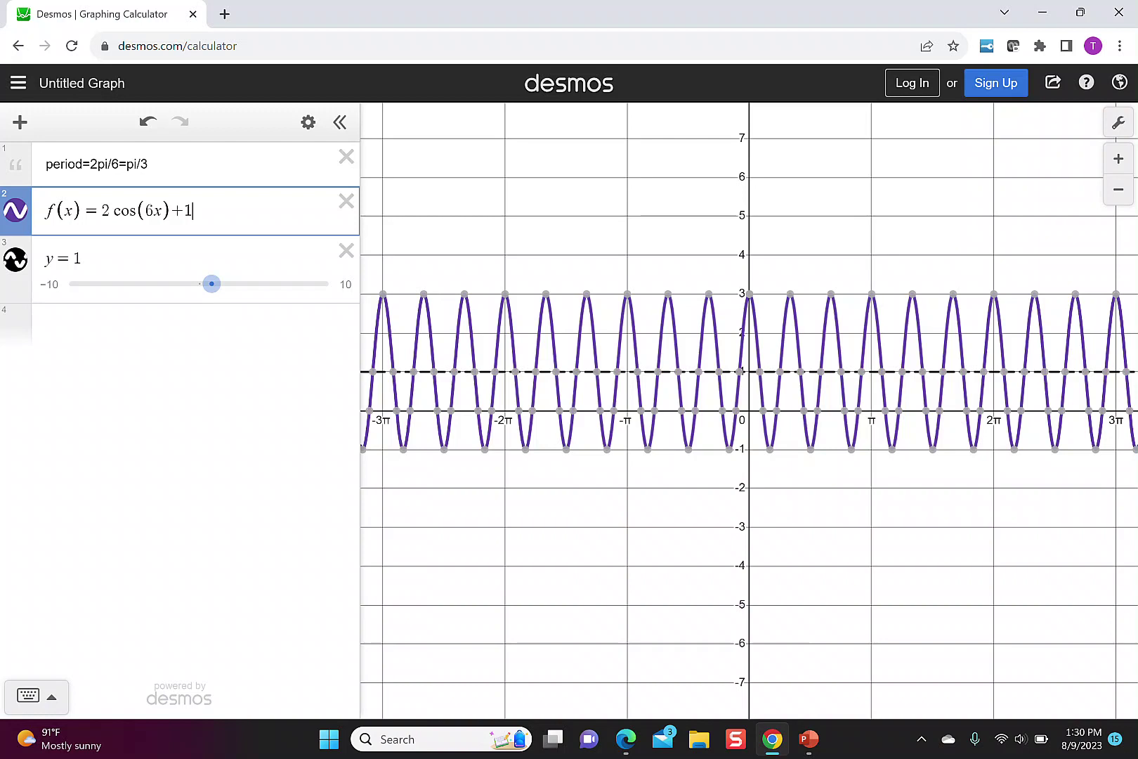
{"action": "type", "text": "{"}
{"action": "type", "text": "0<="}
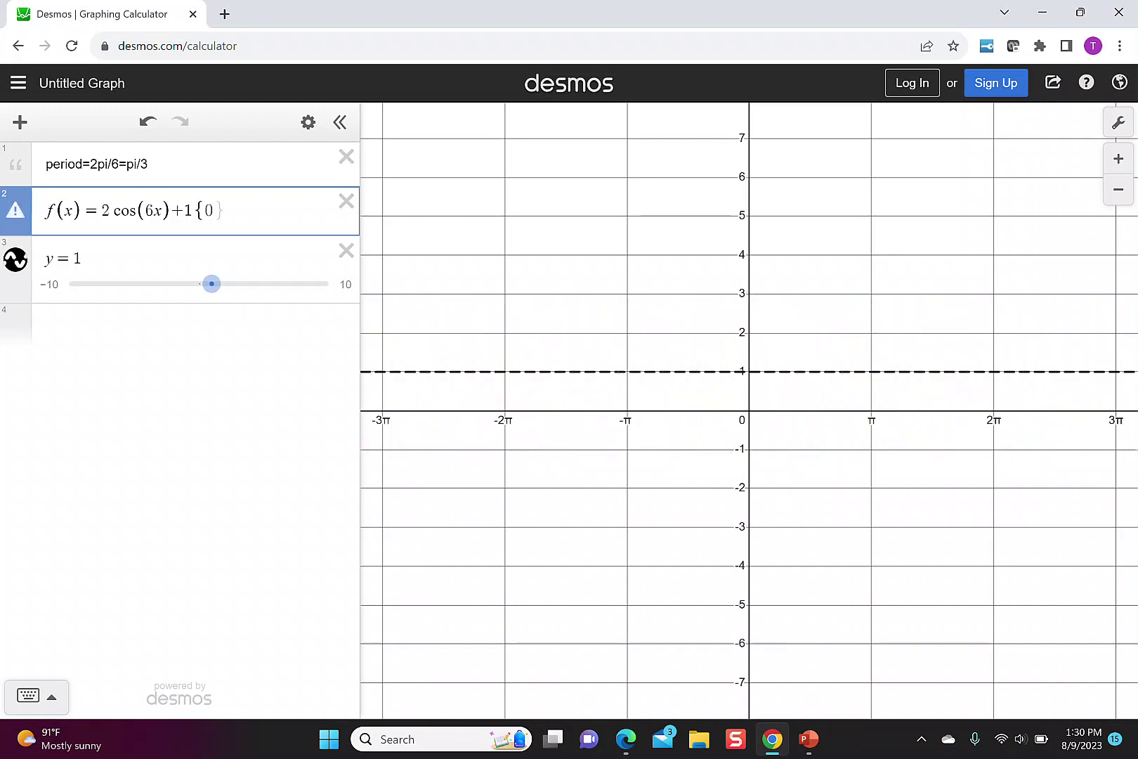
{"action": "type", "text": "x"}
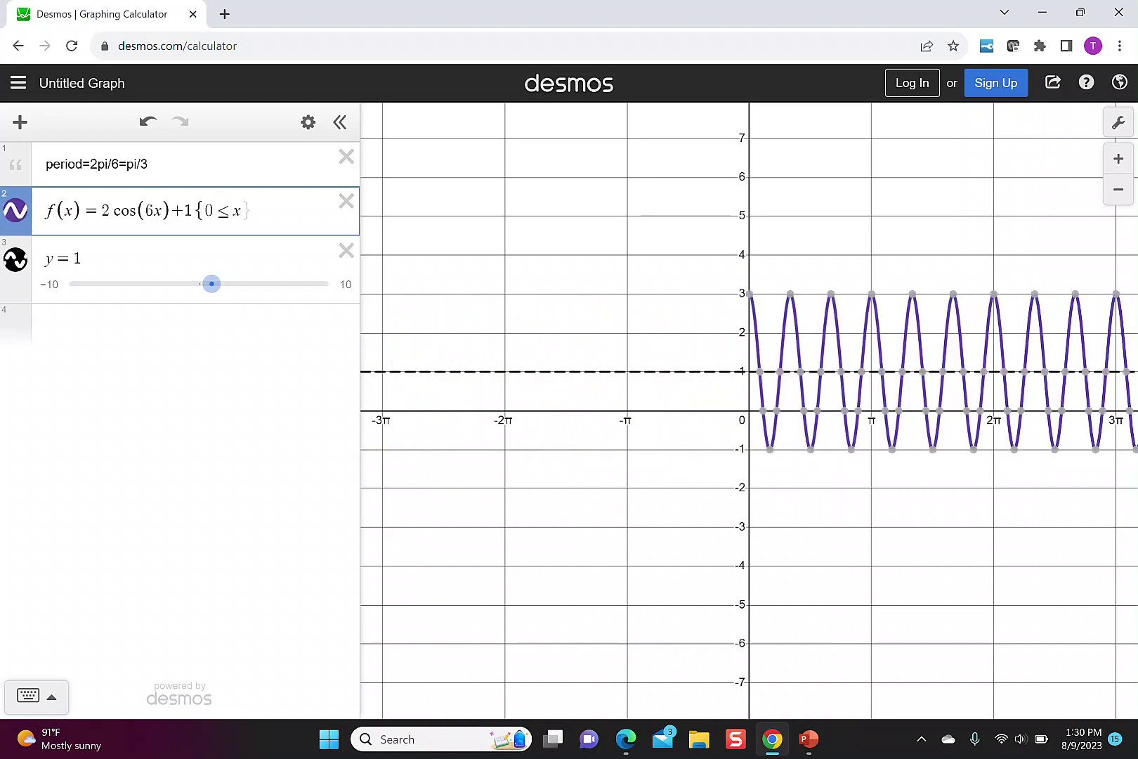
{"action": "type", "text": "<="}
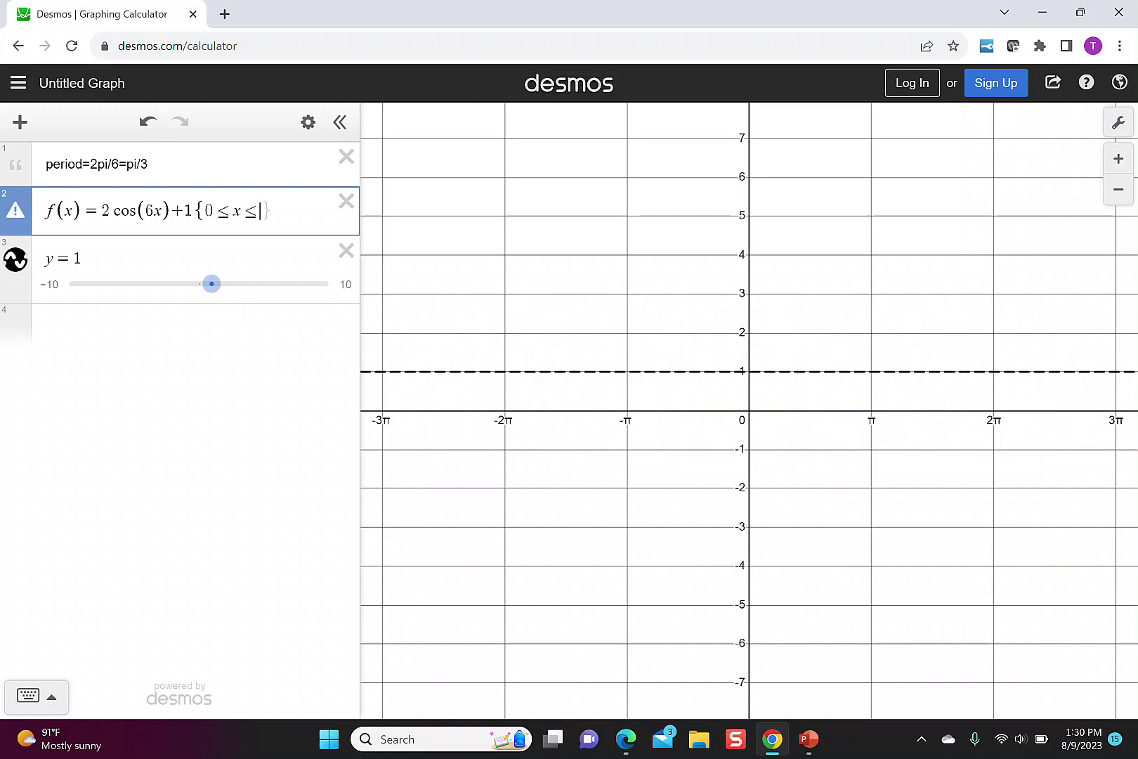
{"action": "type", "text": "2pi/"}
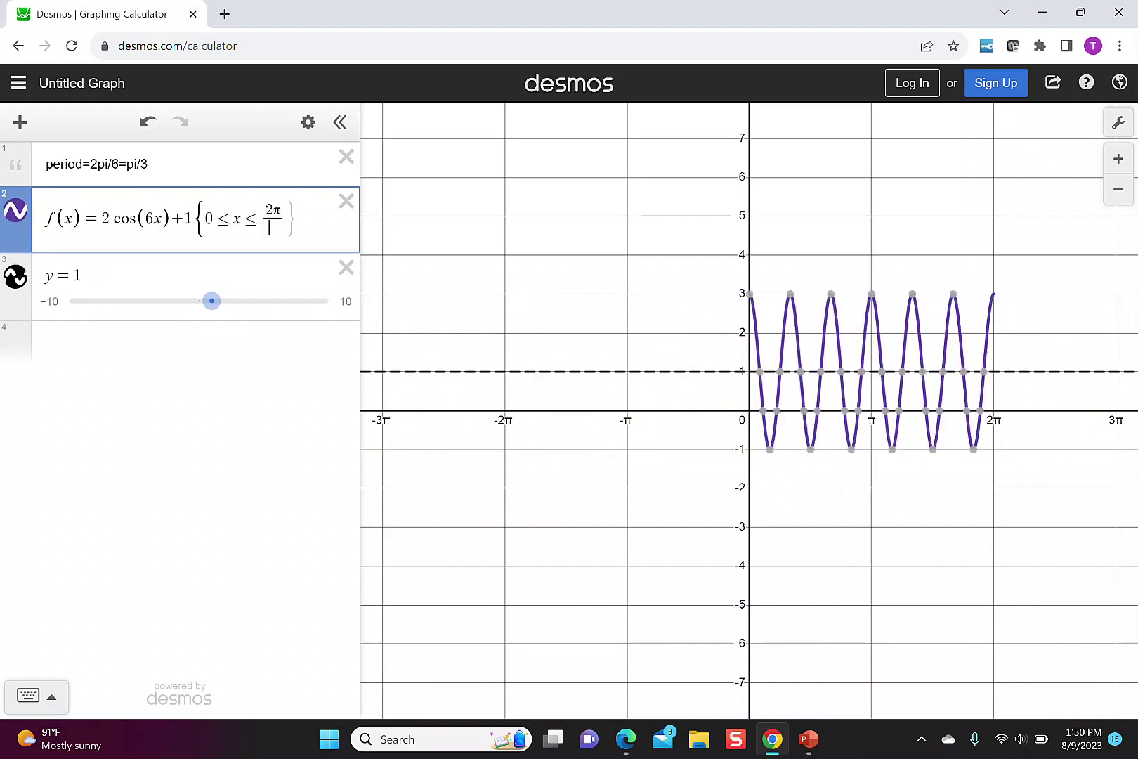
{"action": "type", "text": "3"}
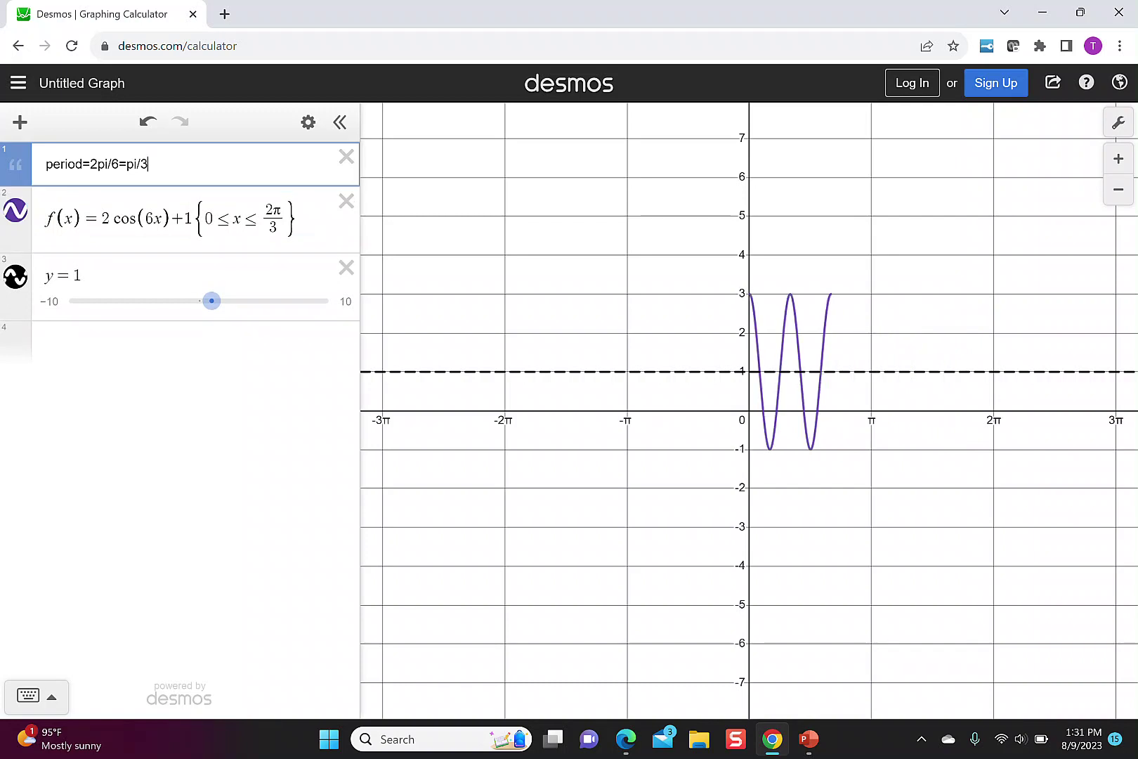
Add a second note below the period note with the quarter-period calculation "(pi/3)/4=pi/12"
{"action": "left_click", "coordinate": [20, 121]}
{"action": "left_click", "coordinate": [39, 203]}
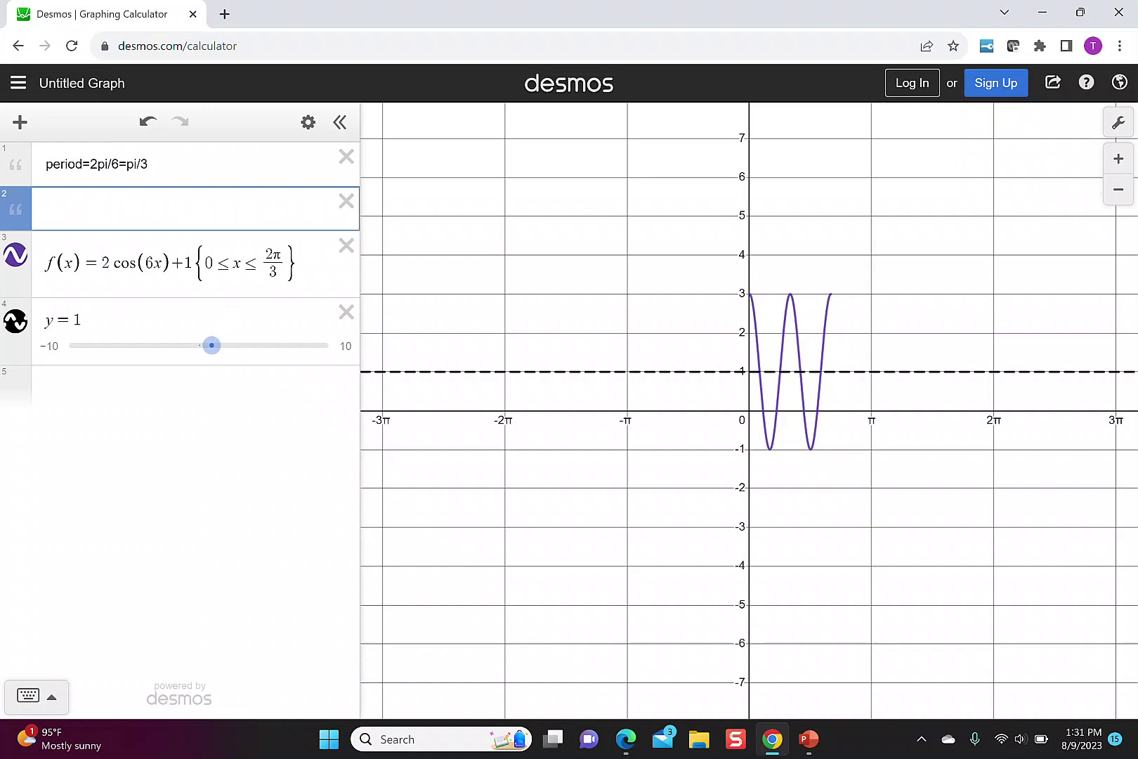
{"action": "type", "text": "(pi/3)/4=pi/12"}
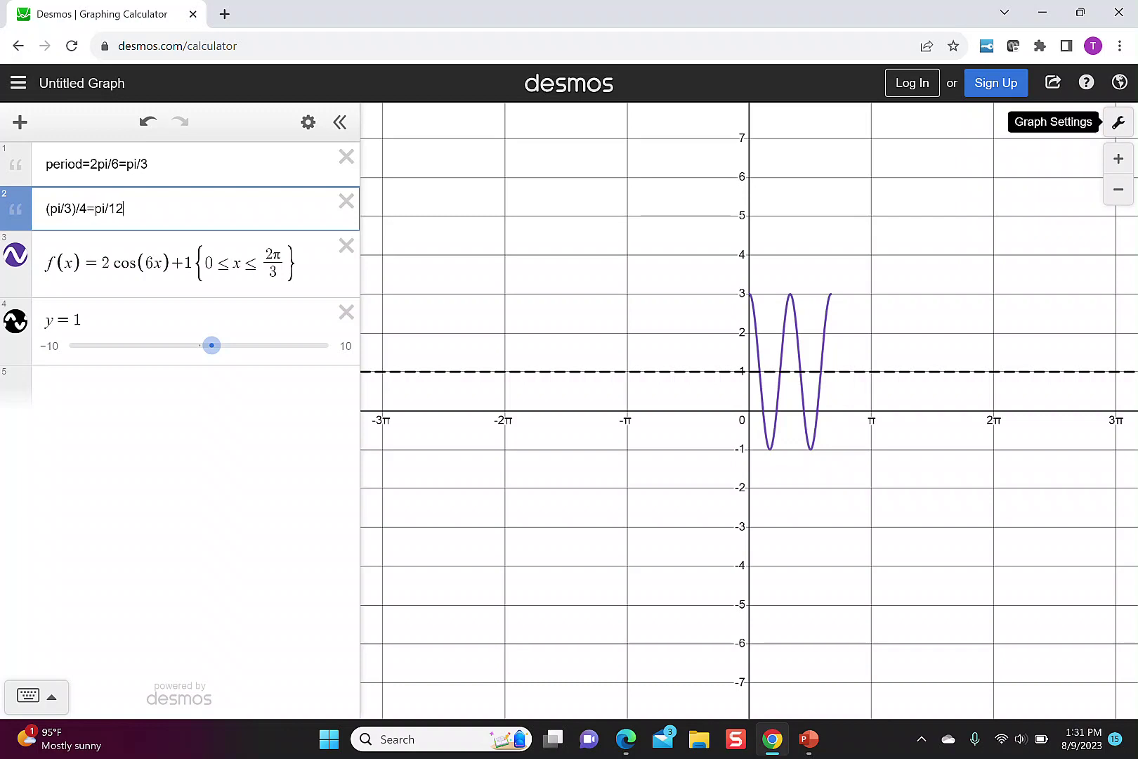
Set the x-axis range in the graph settings from 0 to 2π/3 with a step of π/12
{"action": "left_click", "coordinate": [1118, 122]}
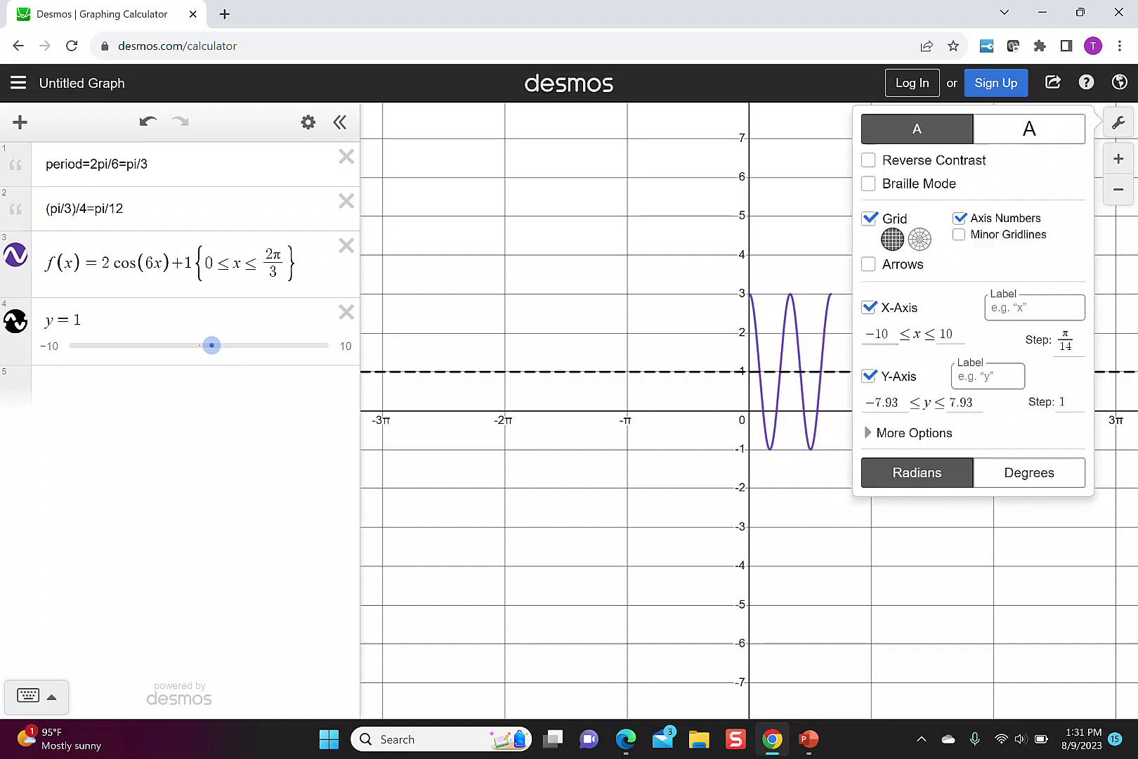
{"action": "left_click", "coordinate": [889, 334]}
{"action": "key", "text": "ctrl+a"}
{"action": "type", "text": "0"}
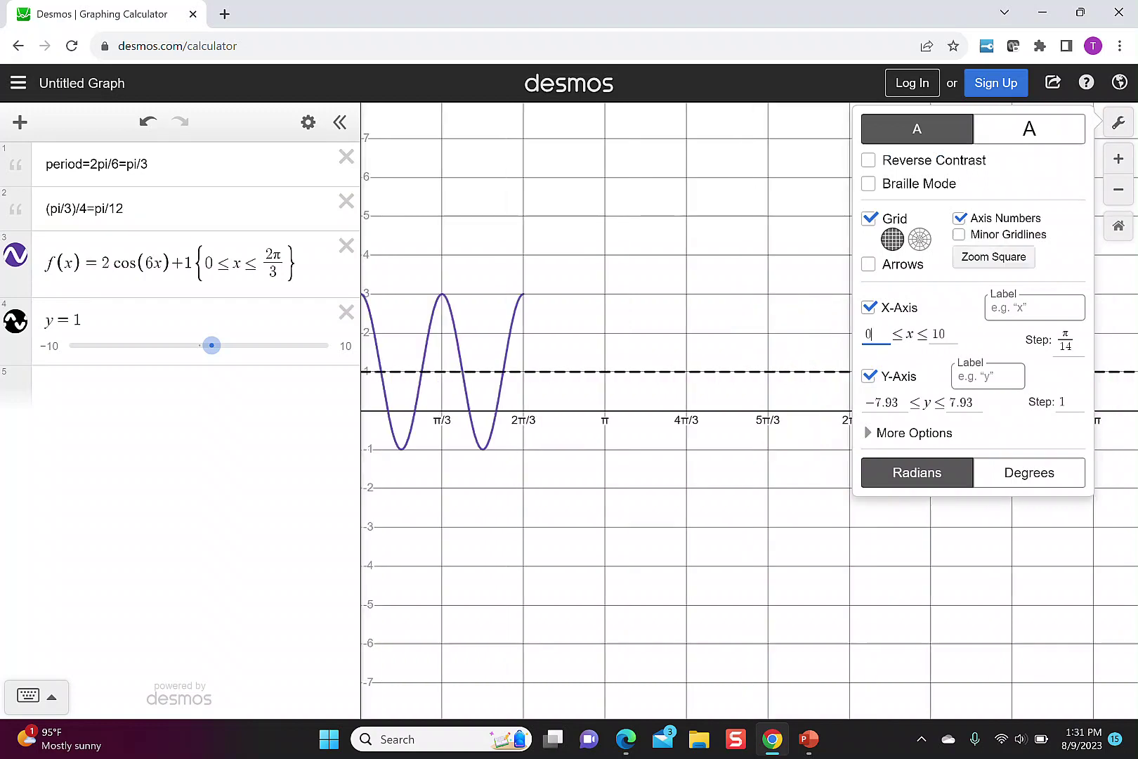
{"action": "key", "text": "Tab"}
{"action": "key", "text": "BackSpace"}
{"action": "key", "text": "BackSpace"}
{"action": "type", "text": "2pi/3"}
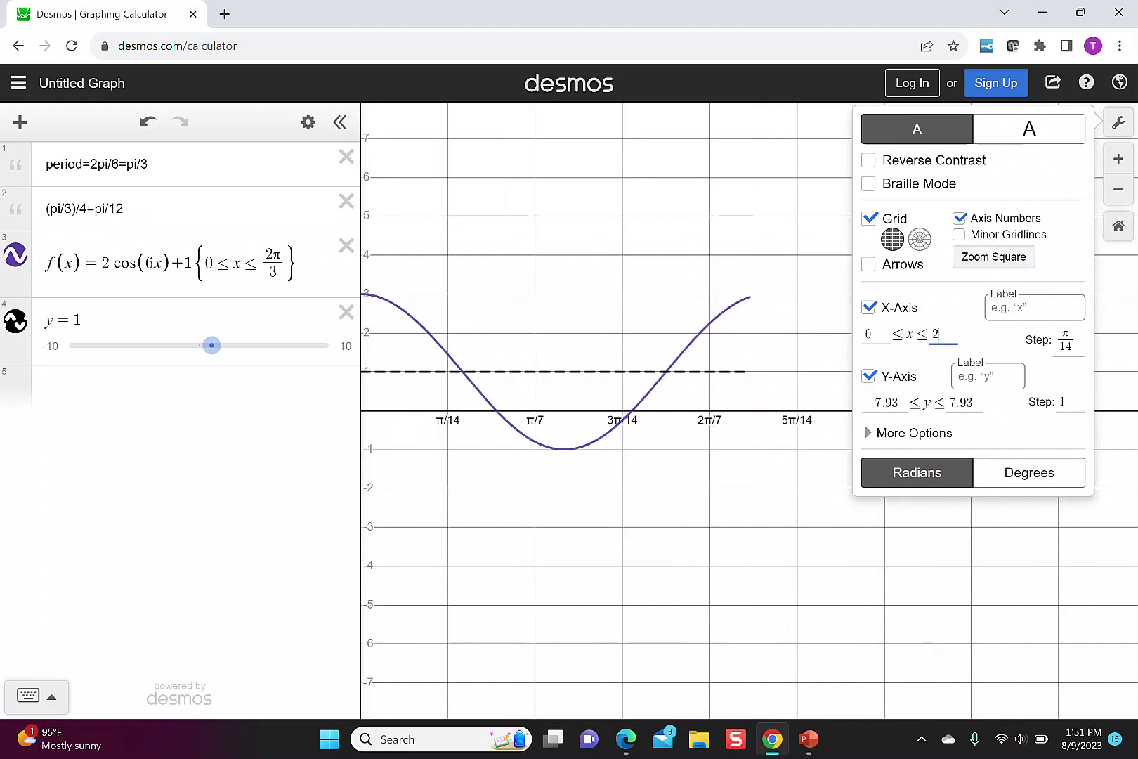
{"action": "key", "text": "Tab"}
{"action": "key", "text": "BackSpace"}
{"action": "type", "text": "2"}
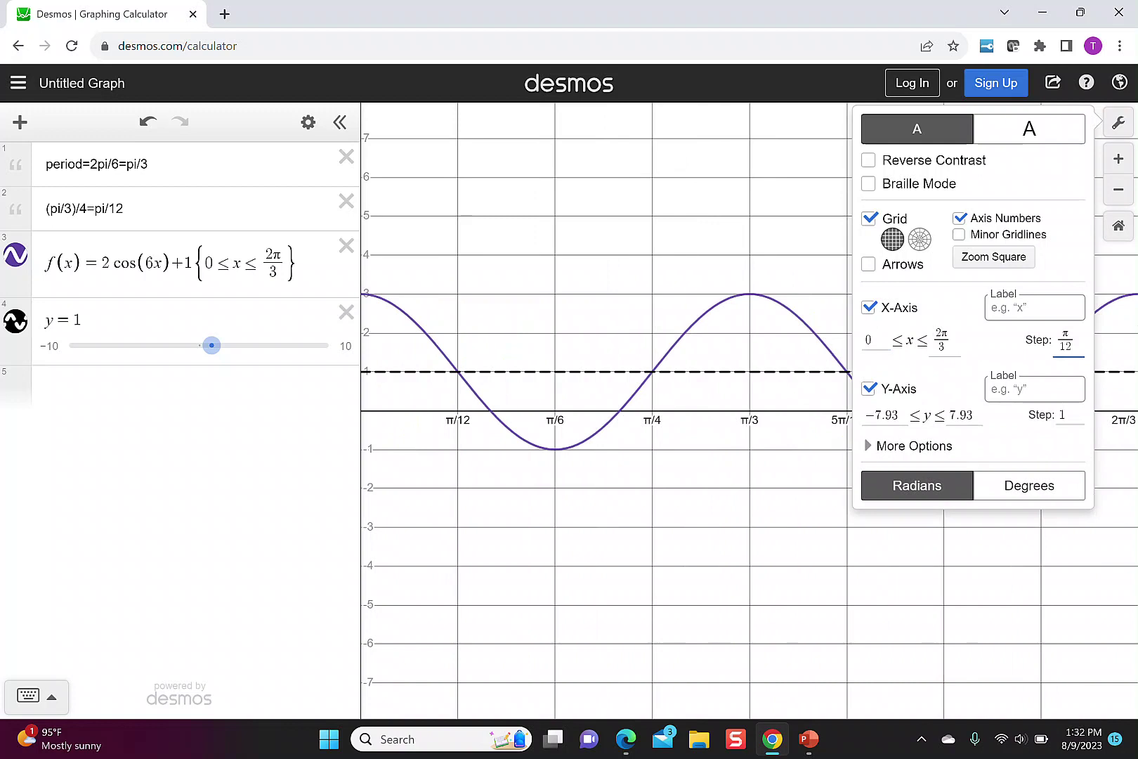
Set the y-axis range from -1 to 3, close the graph settings and zoom the graph out slightly
{"action": "left_click_drag", "start_coordinate": [901, 415], "coordinate": [864, 415]}
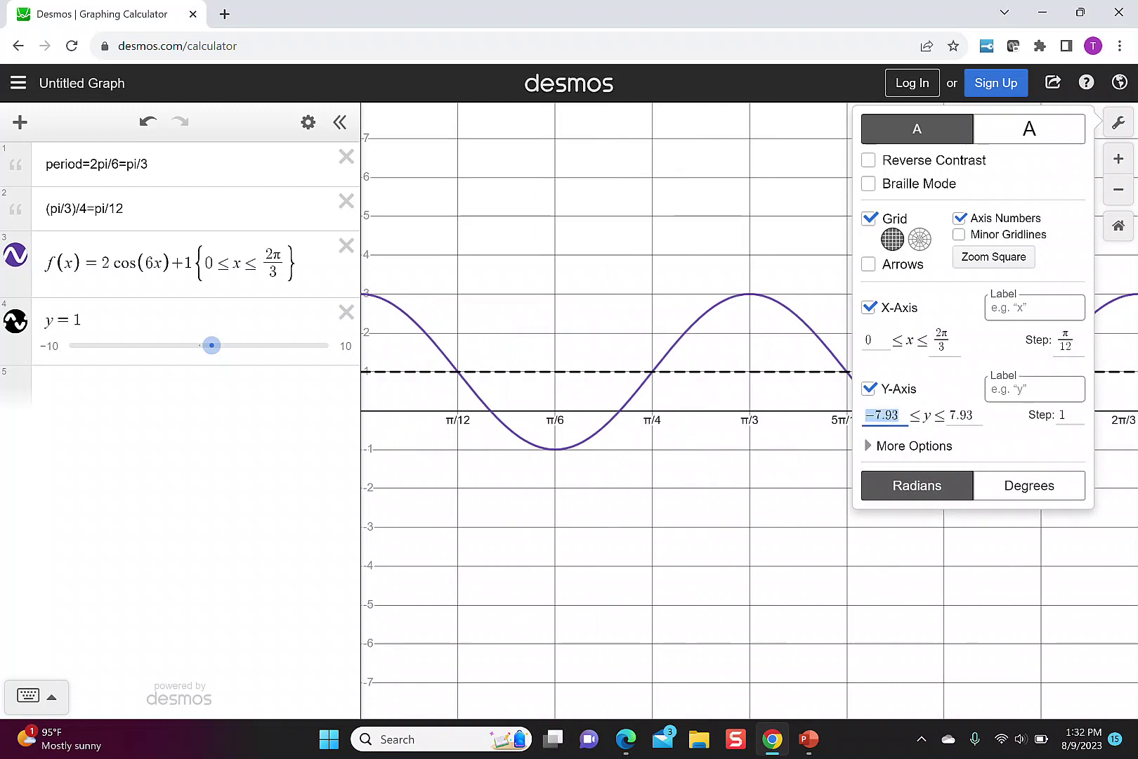
{"action": "type", "text": "-1"}
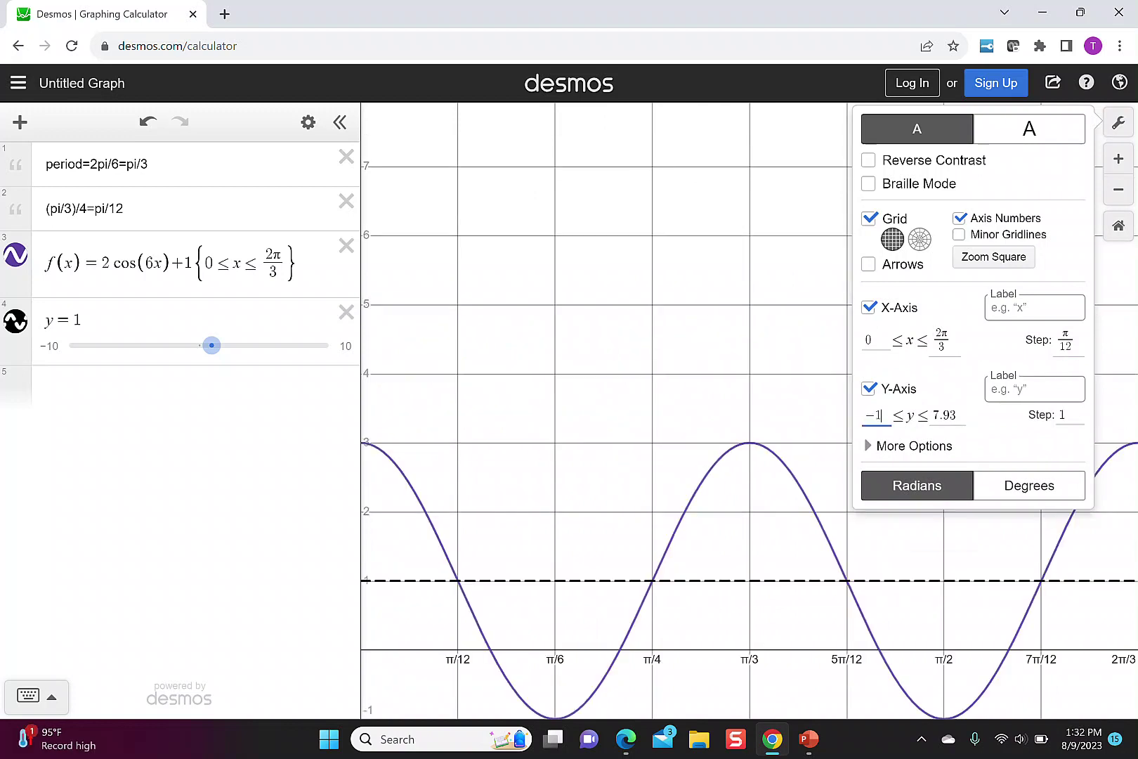
{"action": "left_click", "coordinate": [949, 415]}
{"action": "left_click_drag", "start_coordinate": [949, 415], "coordinate": [929, 415]}
{"action": "type", "text": "33"}
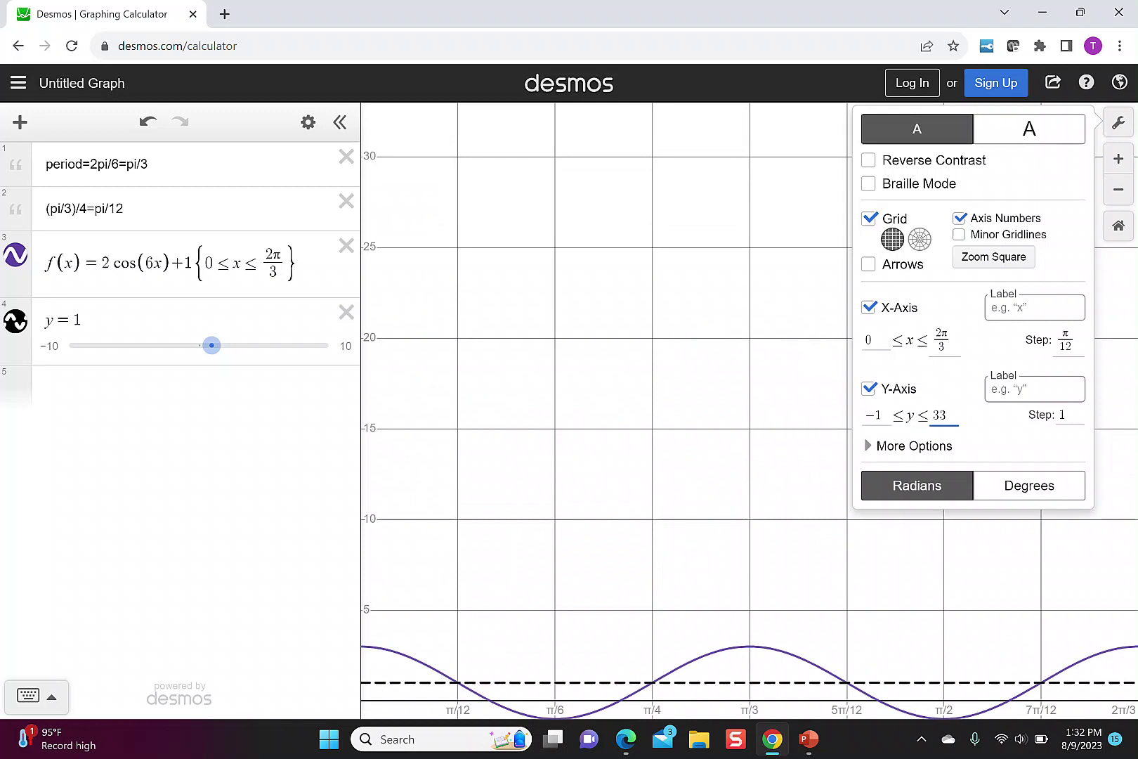
{"action": "key", "text": "Delete"}
{"action": "key", "text": "Escape"}
{"action": "scroll", "coordinate": [943, 333], "scroll_direction": "down", "scroll_amount": 2}
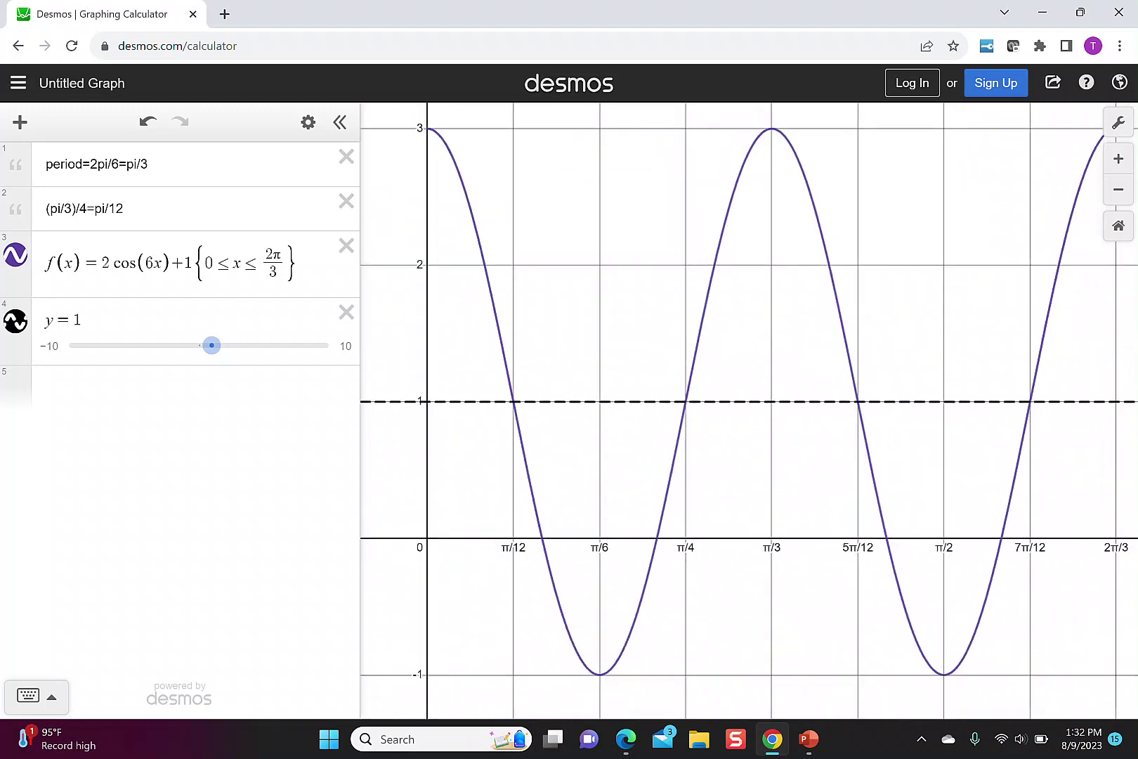